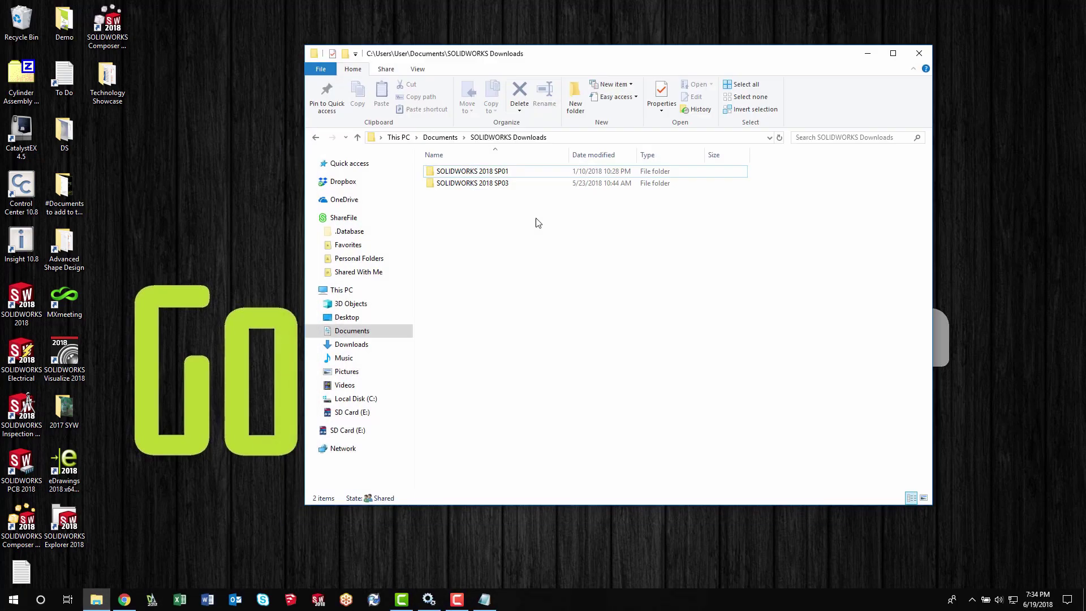
# Run setup.exe from Documents > SOLIDWORKS Downloads > SOLIDWORKS 2018 SP01, dismissing the reboot warning
pyautogui.click(97, 599)
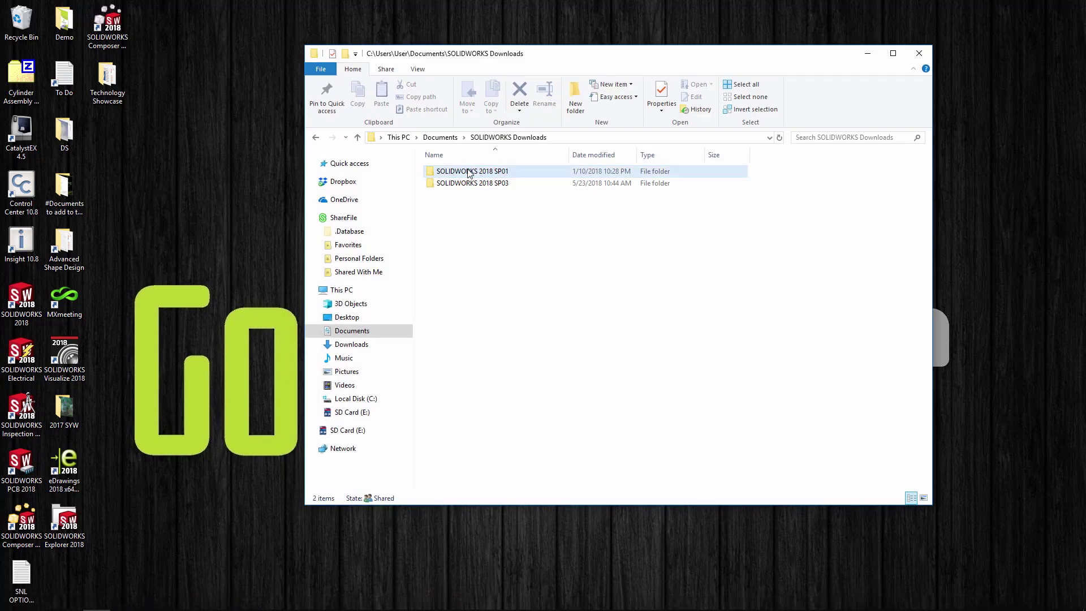
pyautogui.doubleClick(446, 171)
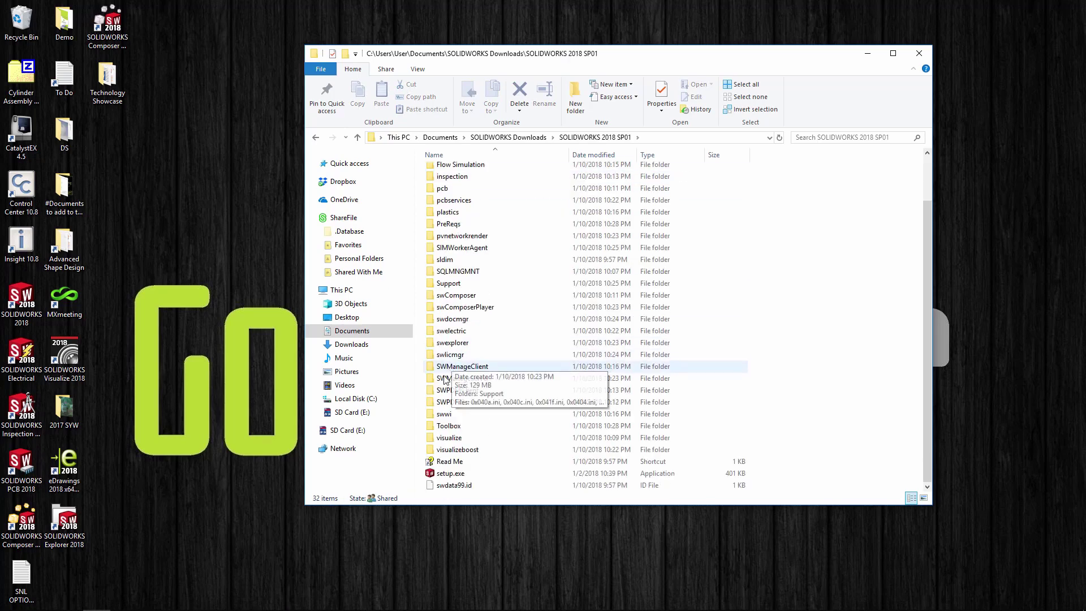
pyautogui.doubleClick(447, 474)
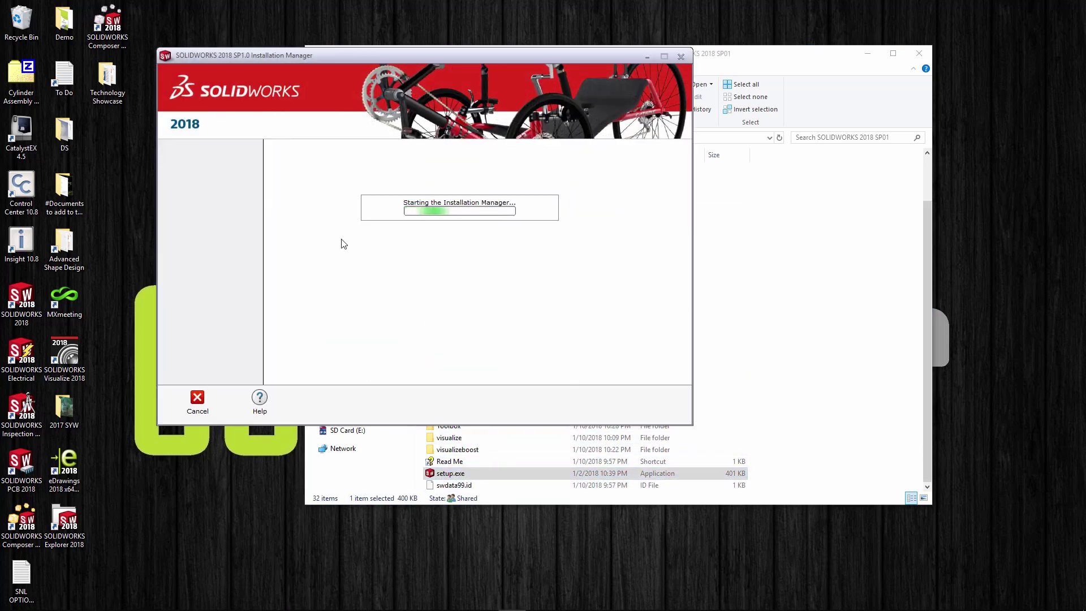
pyautogui.click(480, 307)
# Review Server products with SolidNetWork License Manager checked, then exit the Installation Manager
pyautogui.click(301, 303)
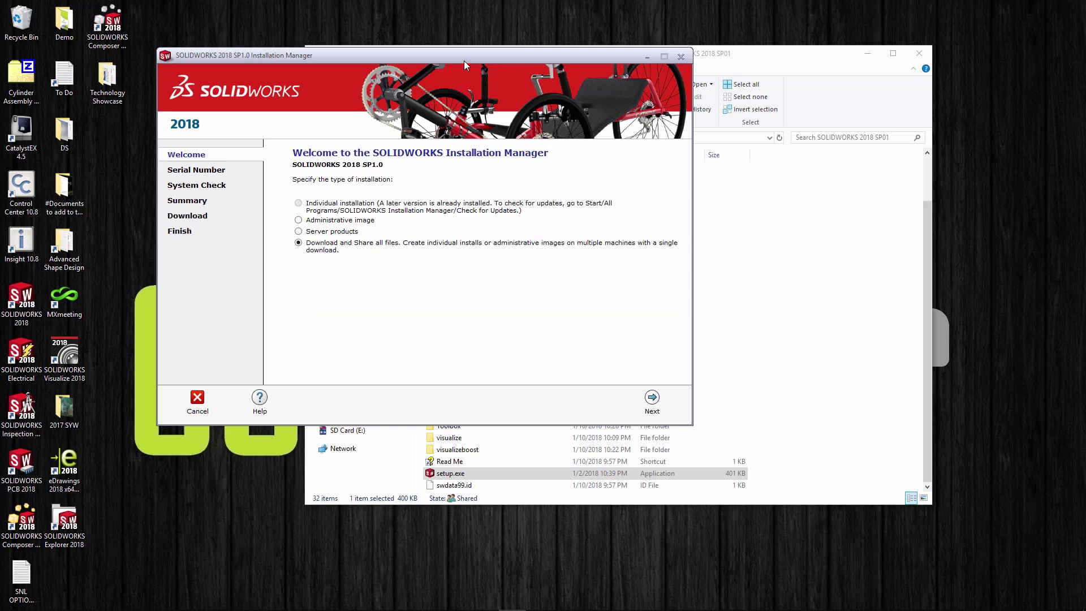
pyautogui.moveTo(464, 60); pyautogui.dragTo(377, 71)
pyautogui.moveTo(480, 53); pyautogui.dragTo(537, 49)
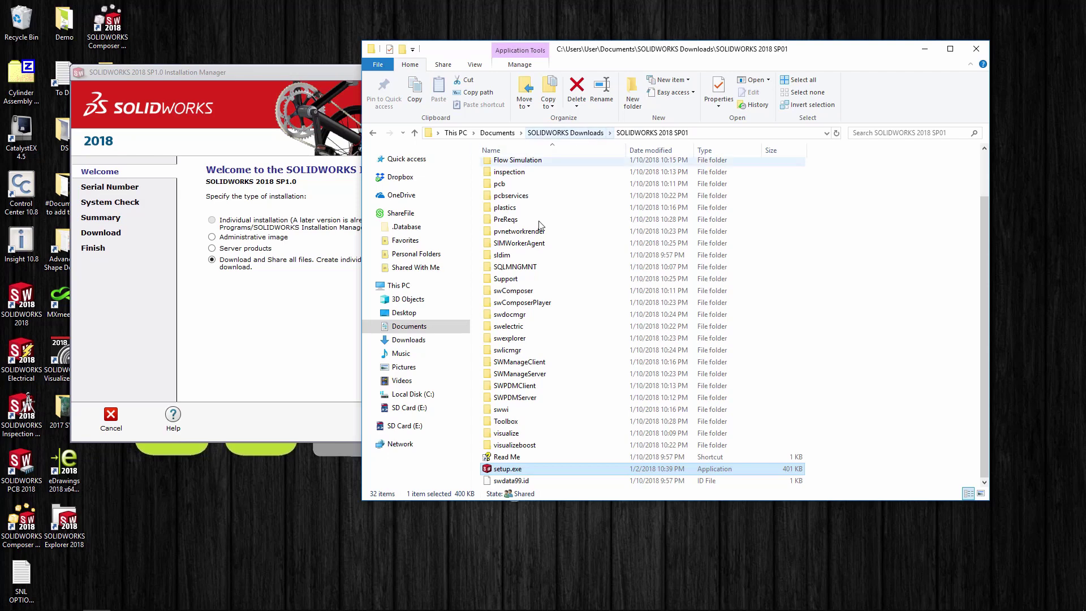
pyautogui.click(273, 71)
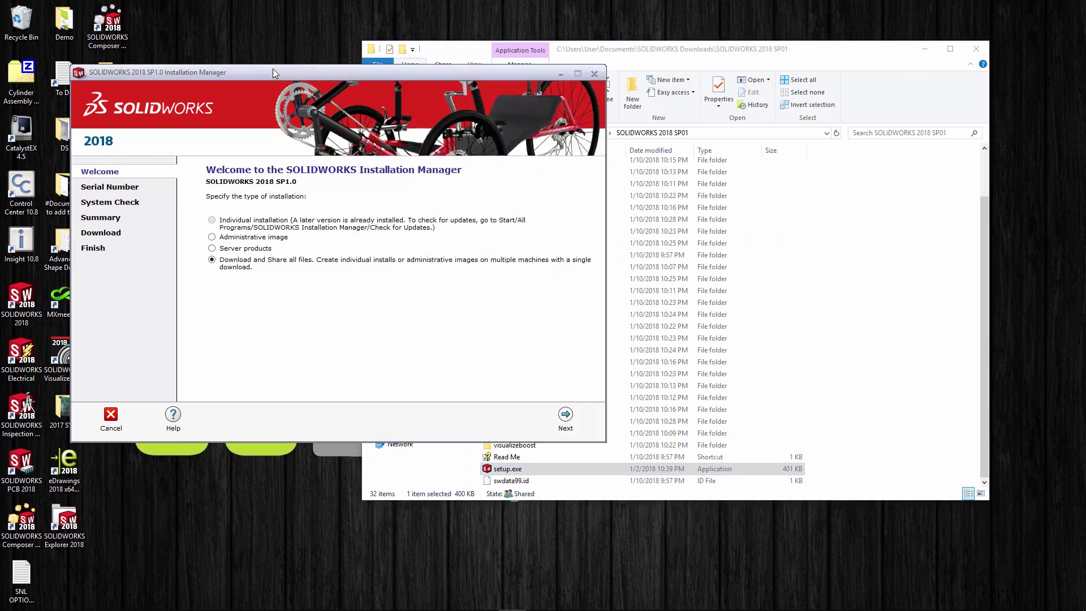
pyautogui.click(213, 249)
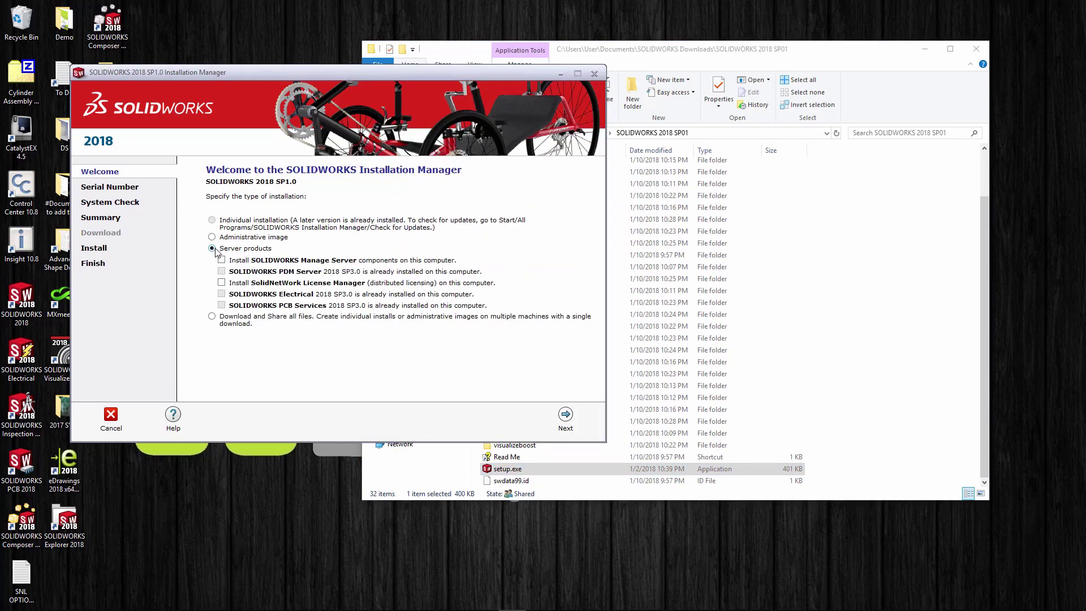
pyautogui.click(222, 283)
pyautogui.click(594, 74)
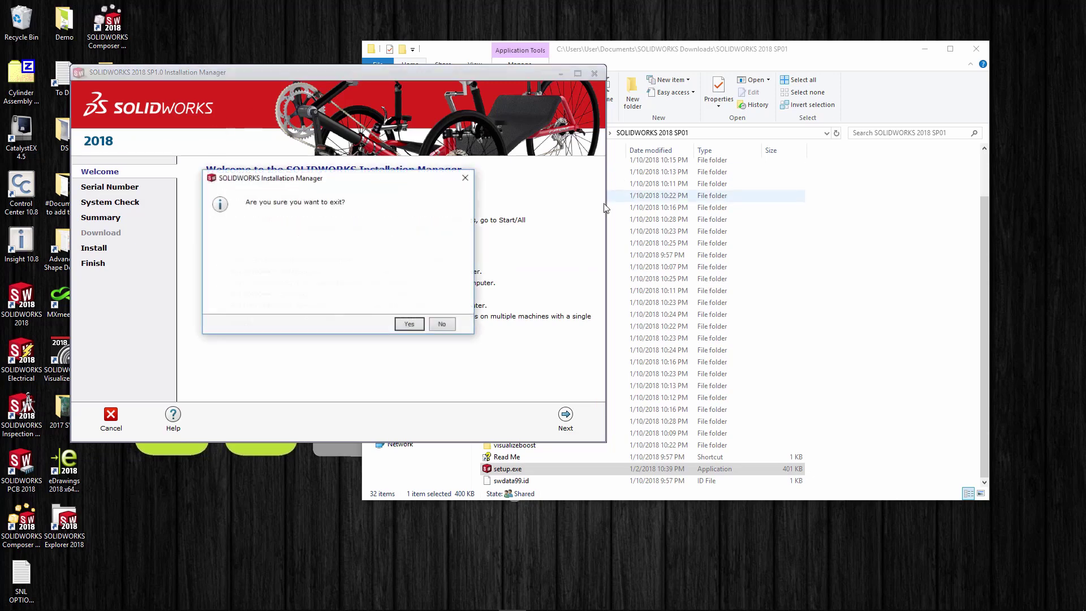
pyautogui.click(409, 323)
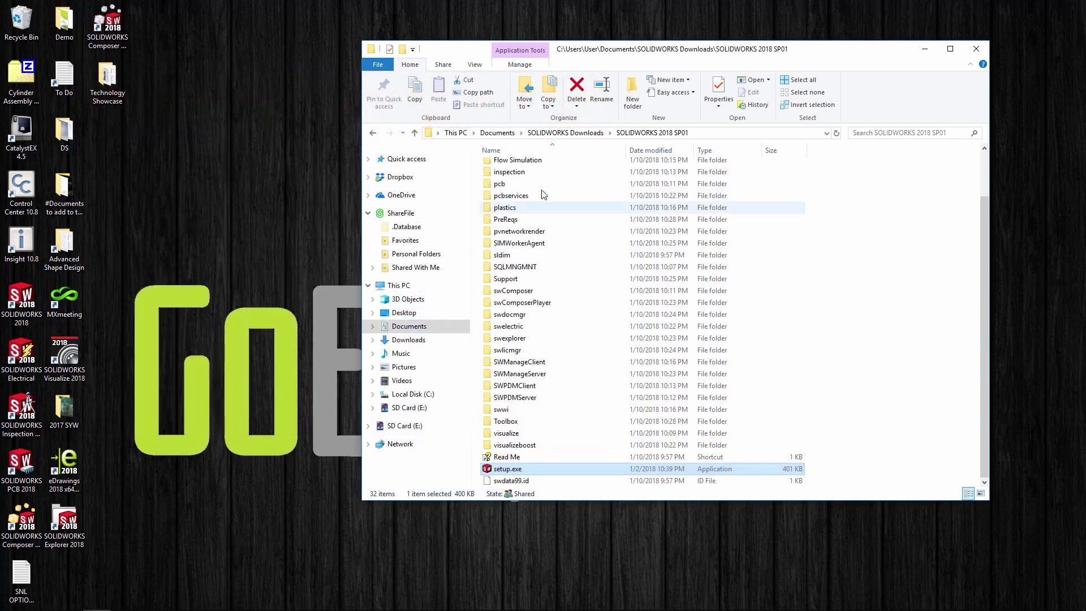
# Open the swlicmgr folder in the SP01 download and scroll down to its setup.exe
pyautogui.click(497, 352)
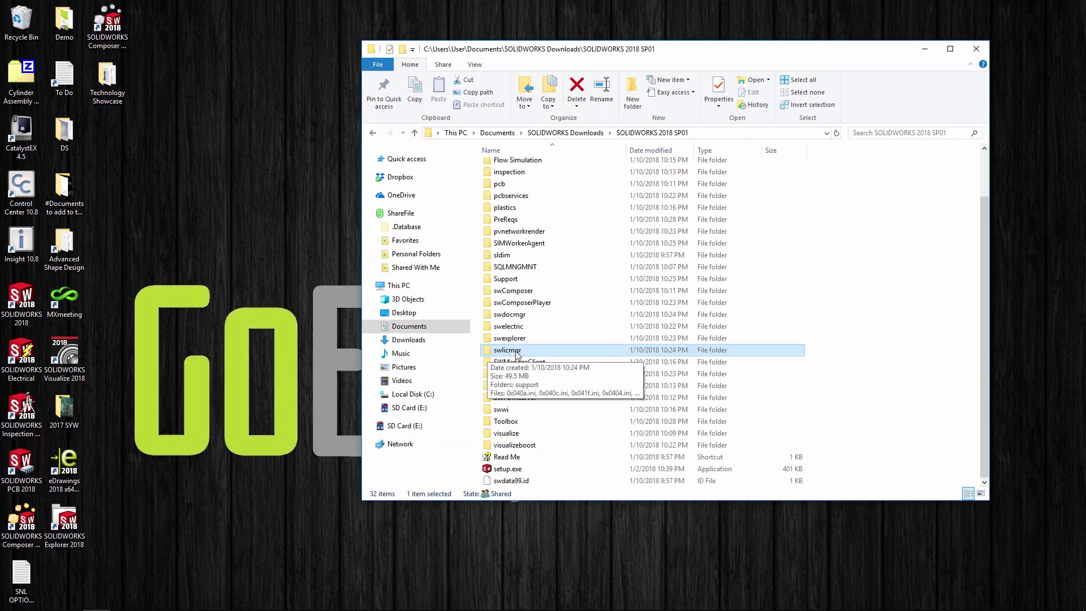
pyautogui.doubleClick(515, 352)
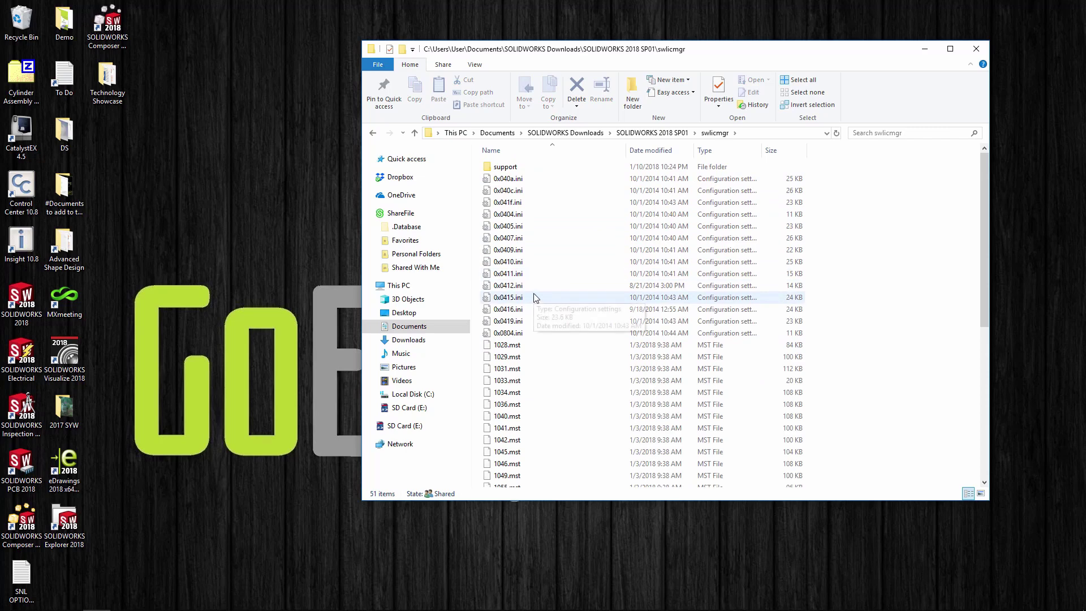
pyautogui.scroll(-8, 536, 298)
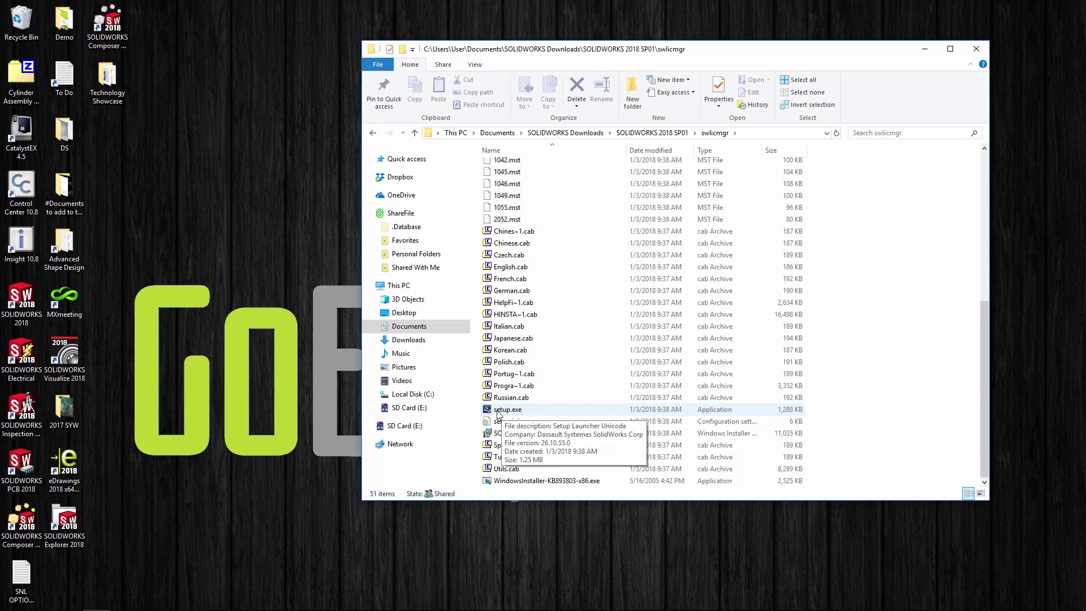
# Install the SolidNetWork License Manager from swlicmgr setup.exe with prefilled serial numbers and the default folder
pyautogui.doubleClick(498, 411)
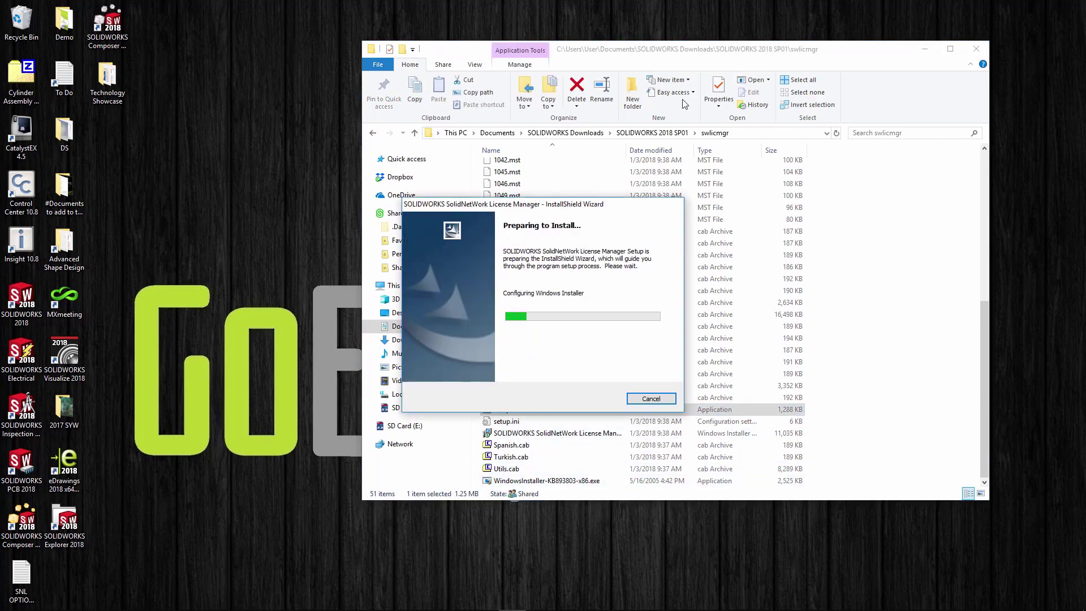
pyautogui.click(926, 52)
pyautogui.moveTo(589, 204); pyautogui.dragTo(514, 82)
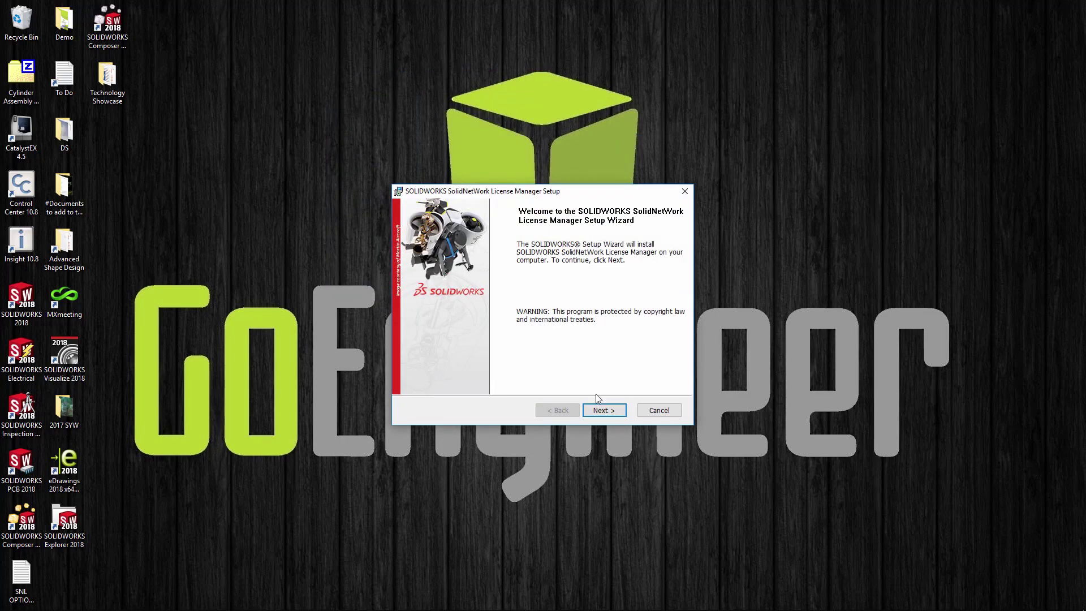
pyautogui.click(604, 411)
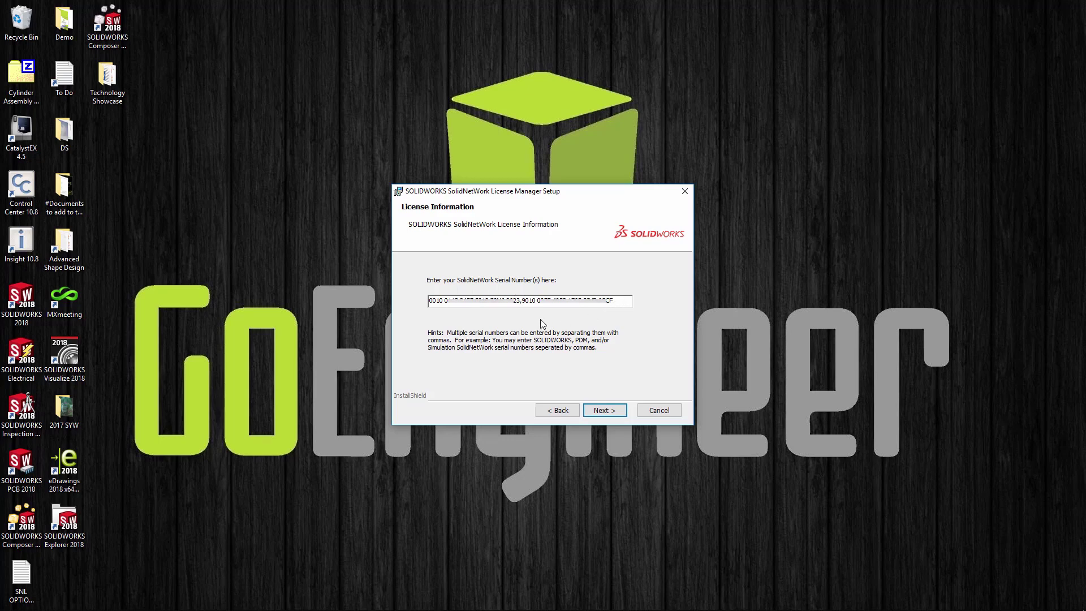
pyautogui.click(604, 410)
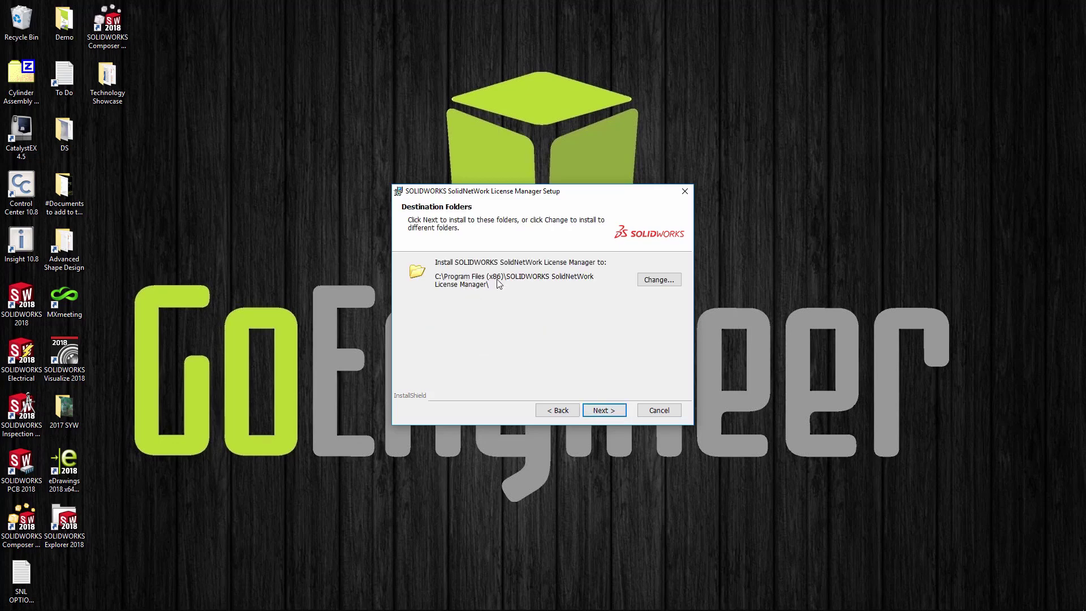
pyautogui.click(607, 412)
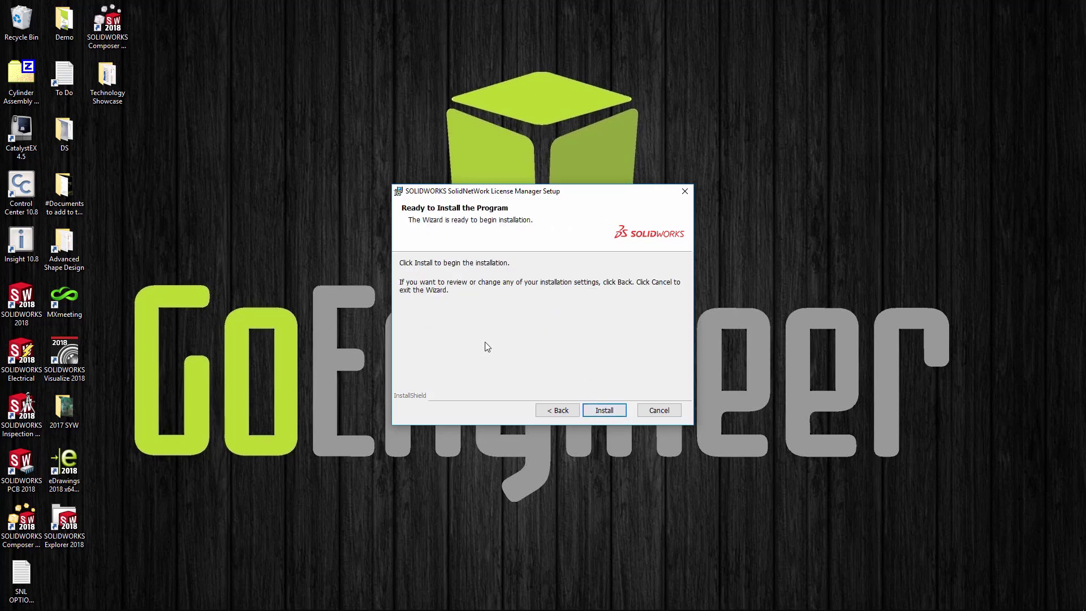
pyautogui.click(599, 411)
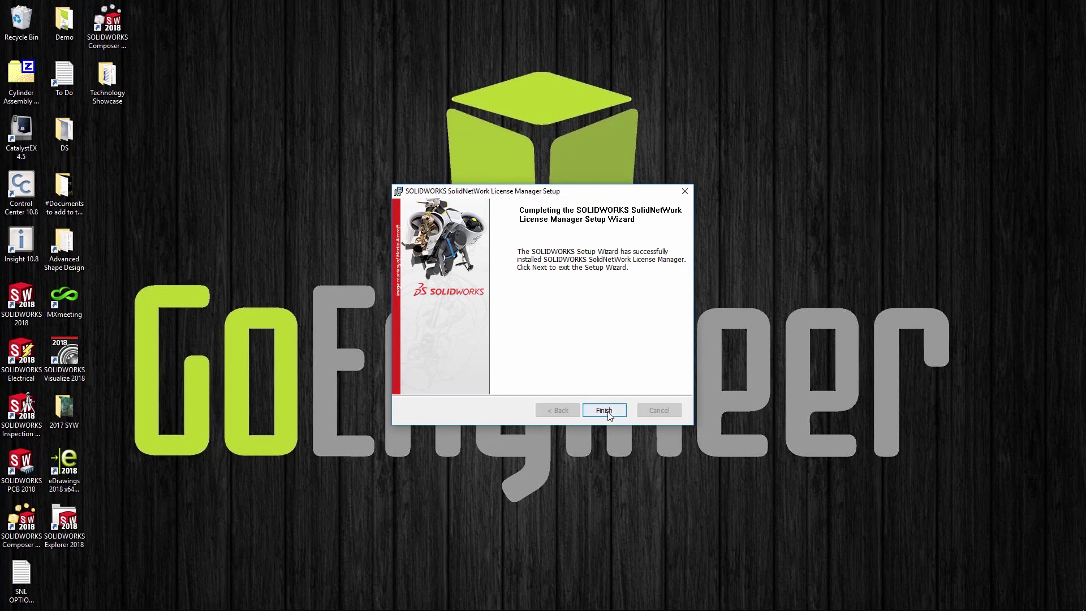
# Finish setup and launch SolidNetWork License Manager Server from the Start menu's SOLIDWORKS Tools 2018 group
pyautogui.click(604, 411)
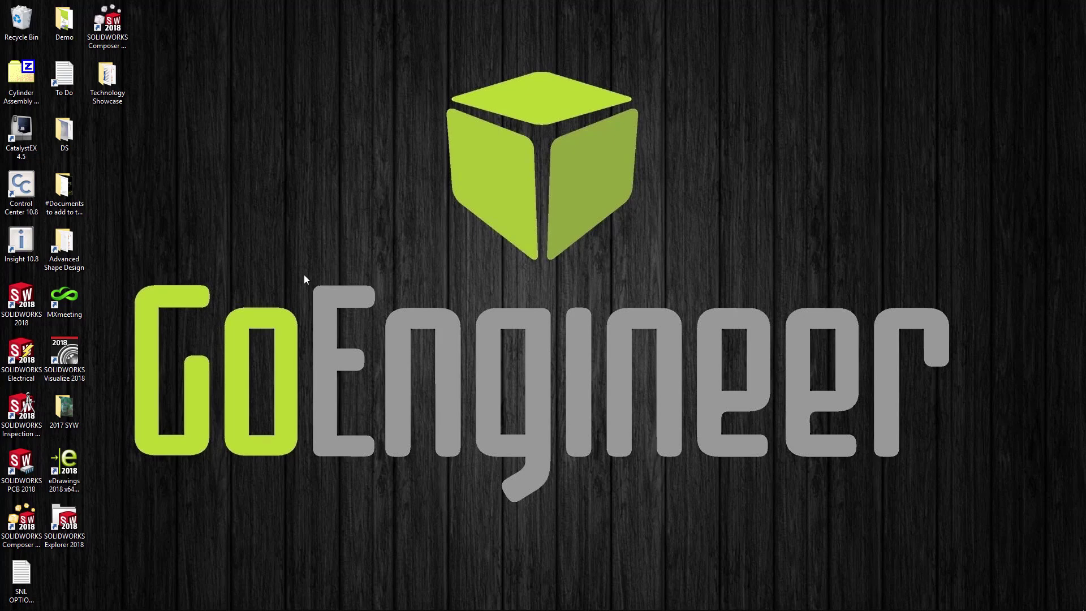
pyautogui.click(14, 599)
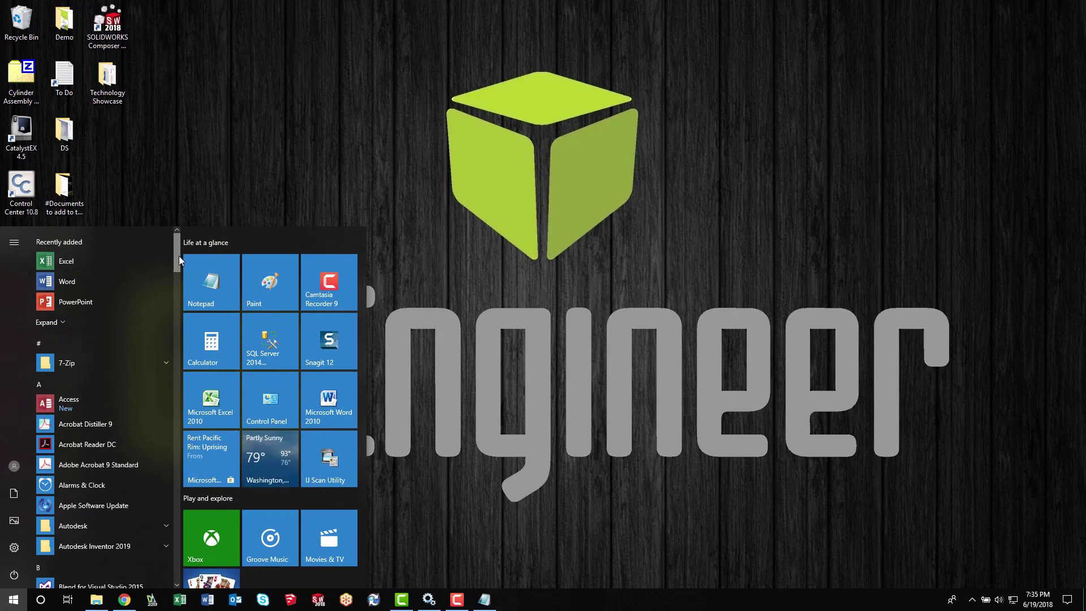
pyautogui.moveTo(178, 255)
pyautogui.mouseDown()
pyautogui.moveTo(175, 348)
pyautogui.moveTo(195, 501)
pyautogui.mouseUp()
pyautogui.click(132, 485)
pyautogui.scroll(-1, 140, 516)
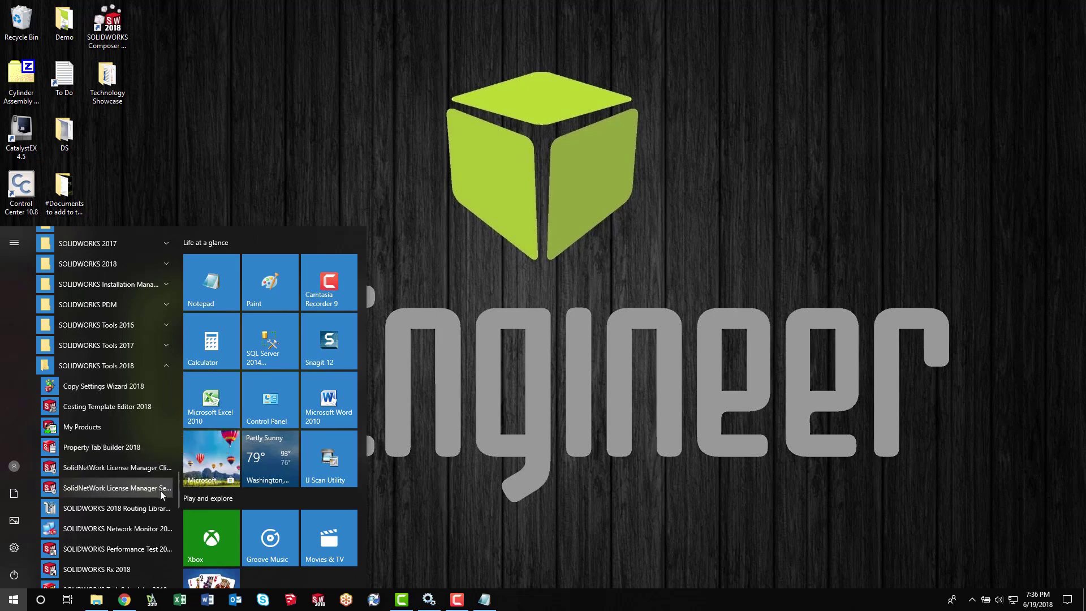
pyautogui.click(161, 483)
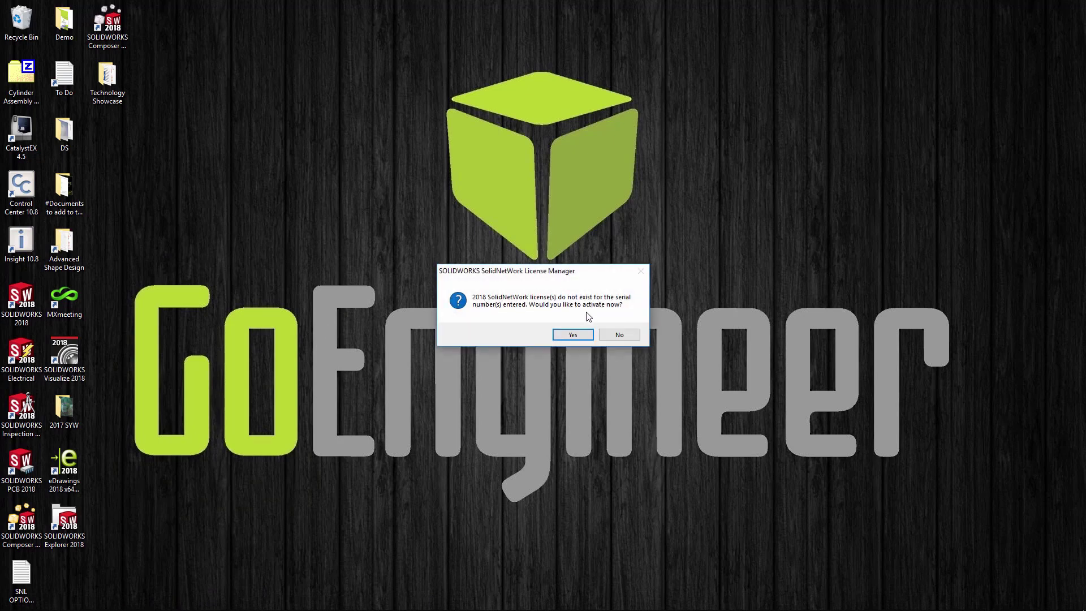
# Activate all serial numbers automatically over the Internet, keeping port 25734
pyautogui.click(572, 335)
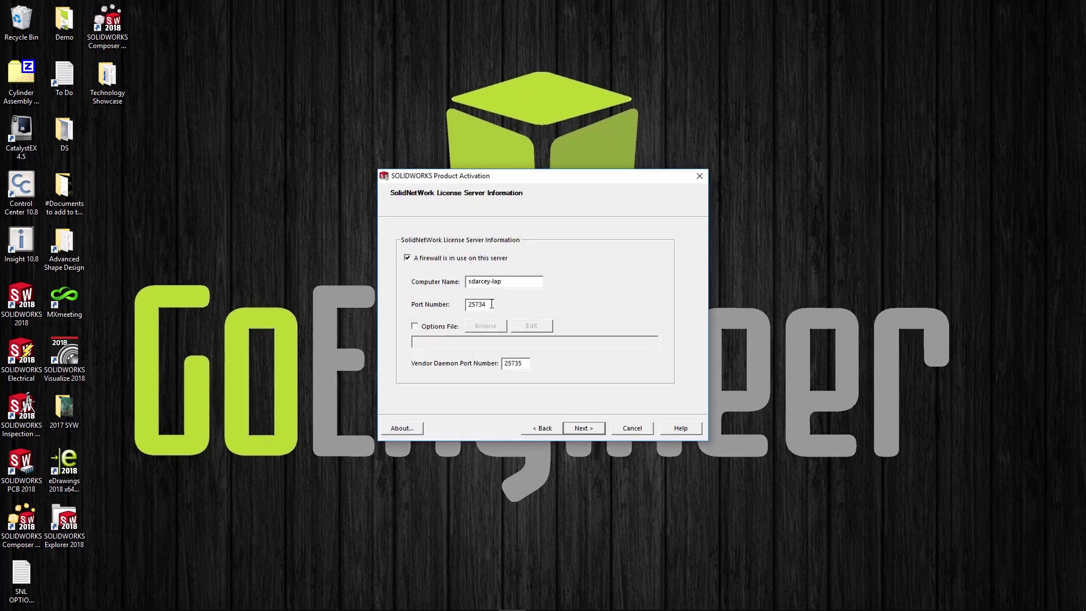
pyautogui.moveTo(483, 306); pyautogui.dragTo(457, 310)
pyautogui.click(582, 428)
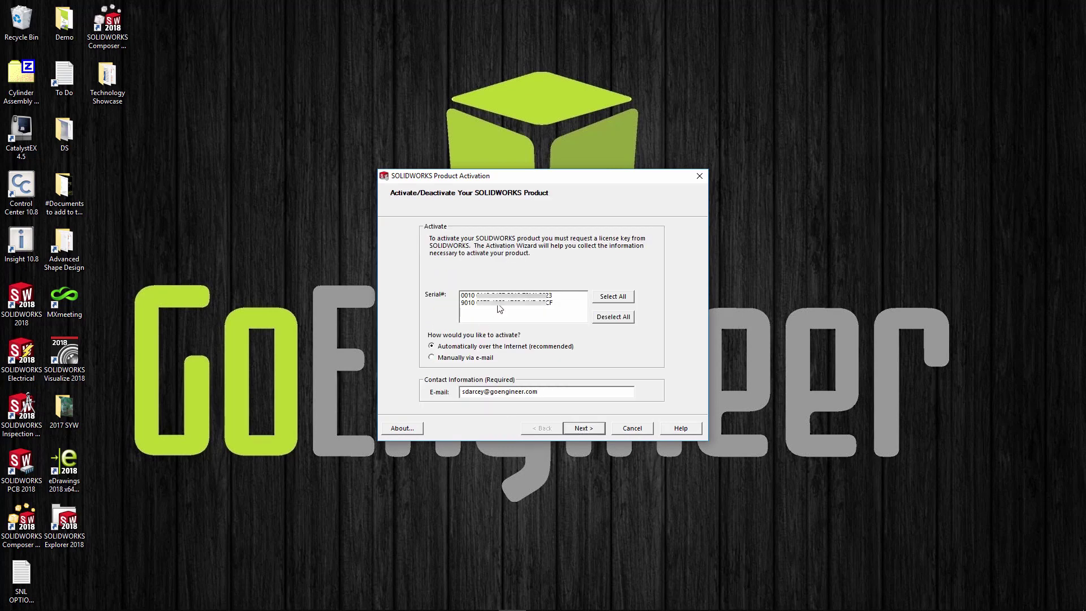
pyautogui.click(614, 296)
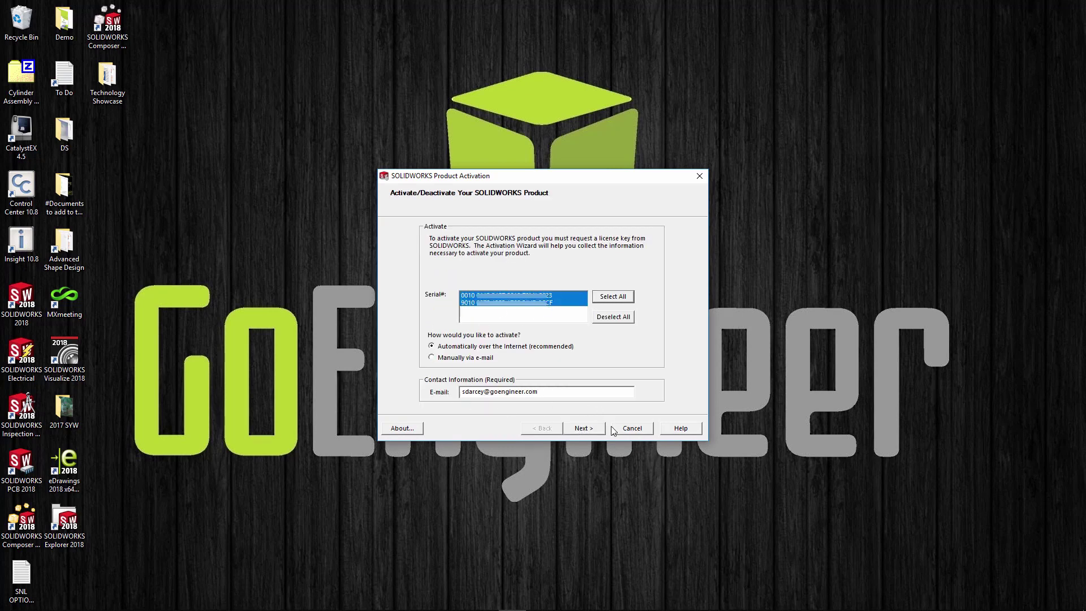
pyautogui.click(585, 428)
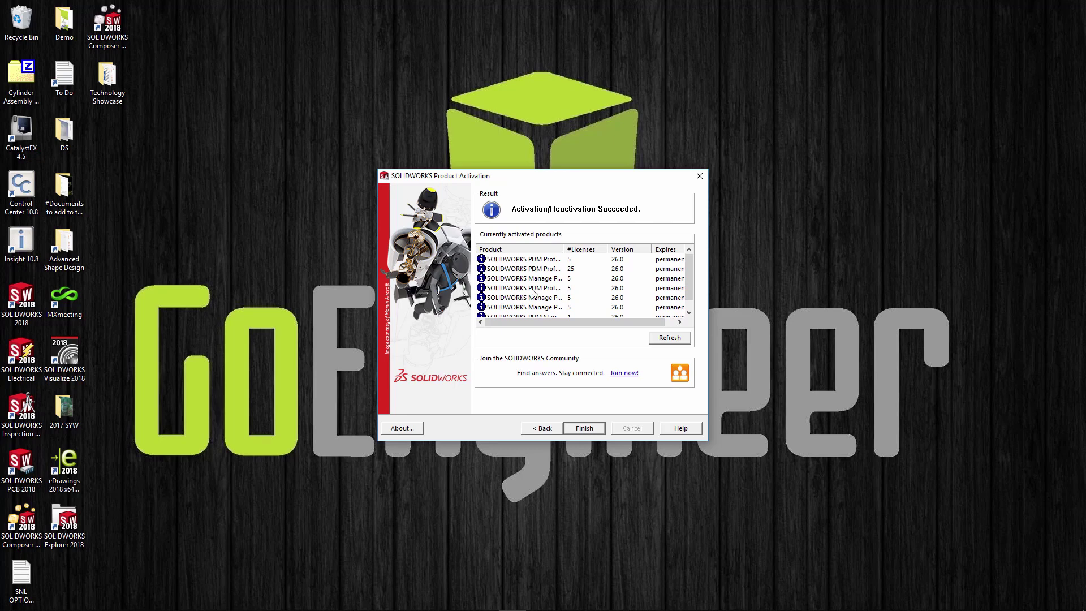
pyautogui.click(543, 281)
pyautogui.click(542, 298)
pyautogui.click(586, 427)
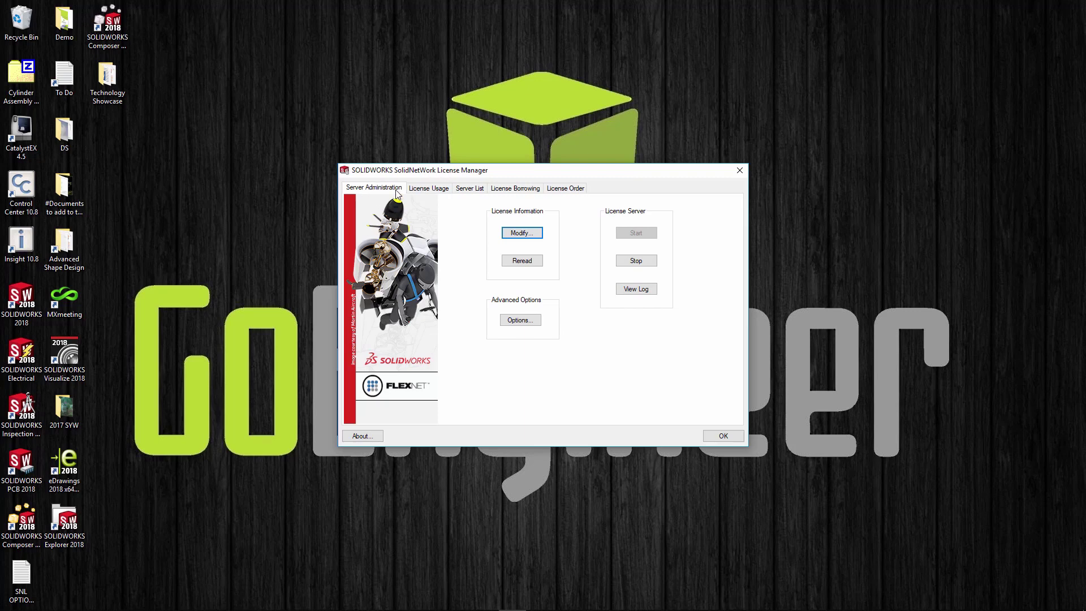
# Browse License Usage and server list, showing counts for SOLIDWORKS PDM Professional CAD Editor & Web
pyautogui.click(437, 191)
pyautogui.click(468, 191)
pyautogui.click(379, 191)
pyautogui.click(433, 190)
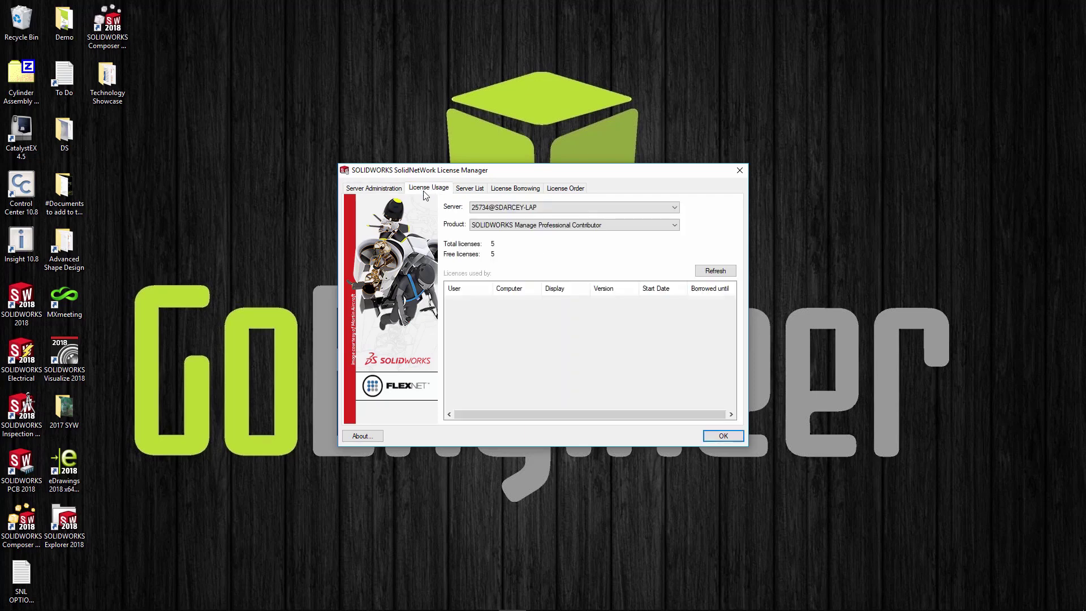
pyautogui.click(590, 226)
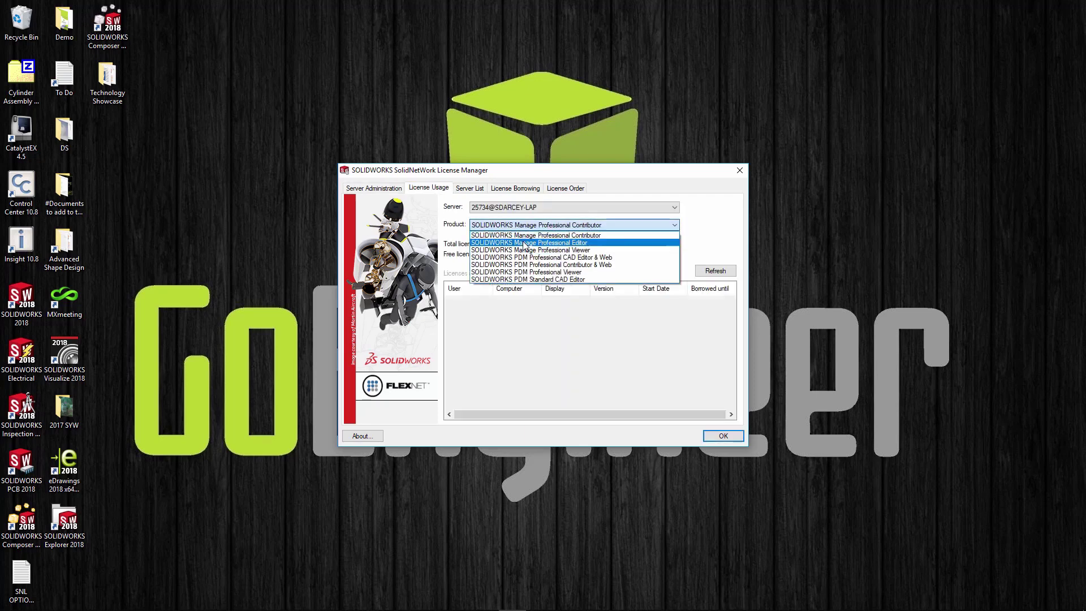
pyautogui.click(517, 257)
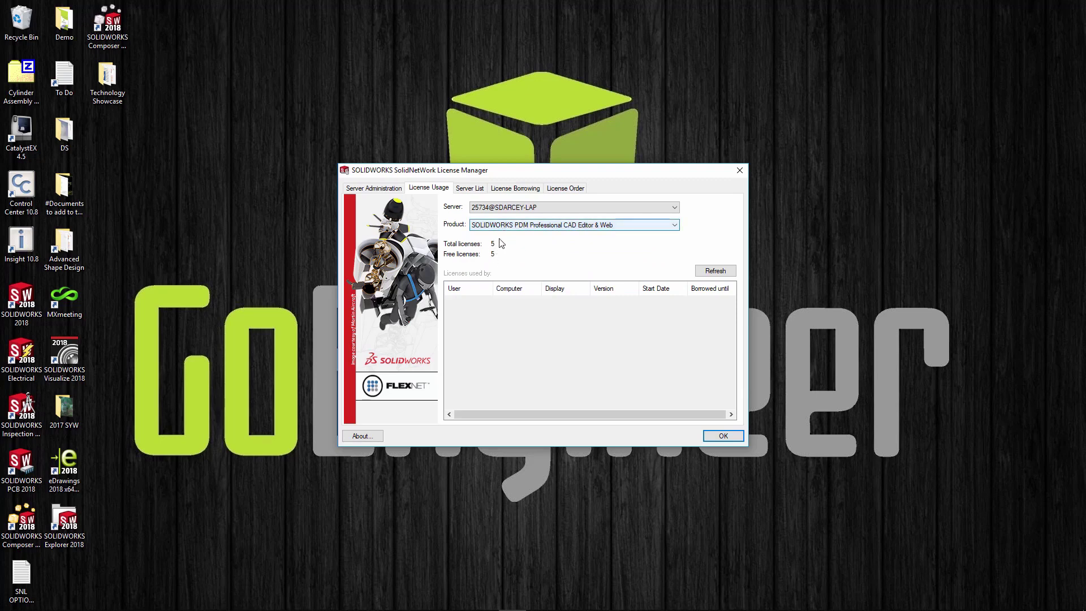
# Read the license manager version under About on Server Administration, then close it
pyautogui.click(371, 188)
pyautogui.click(368, 436)
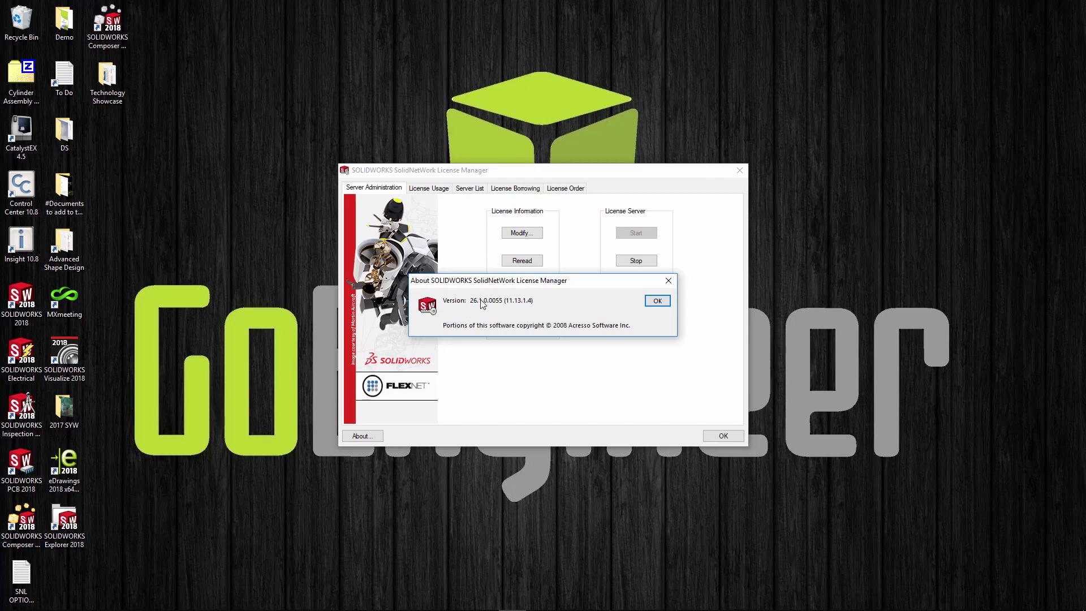
pyautogui.click(657, 301)
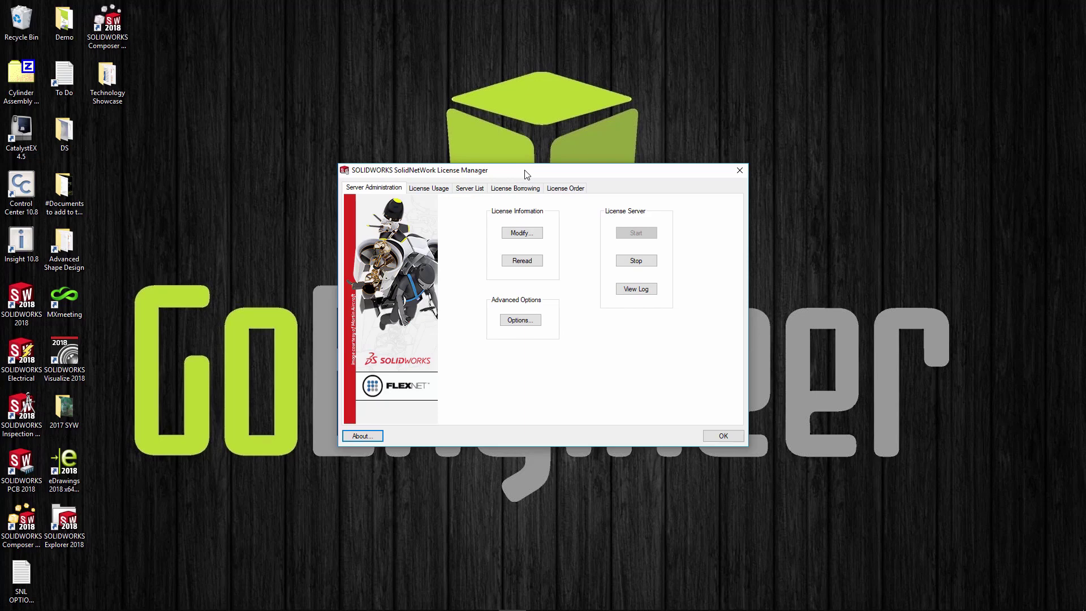
pyautogui.moveTo(525, 171); pyautogui.dragTo(495, 194)
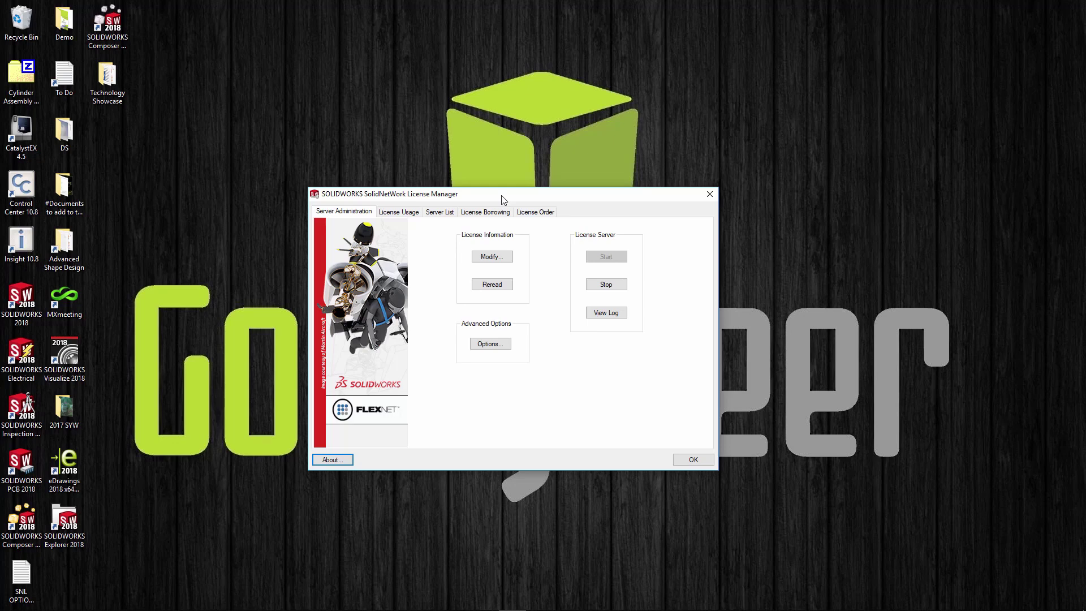
pyautogui.moveTo(503, 200); pyautogui.dragTo(500, 207)
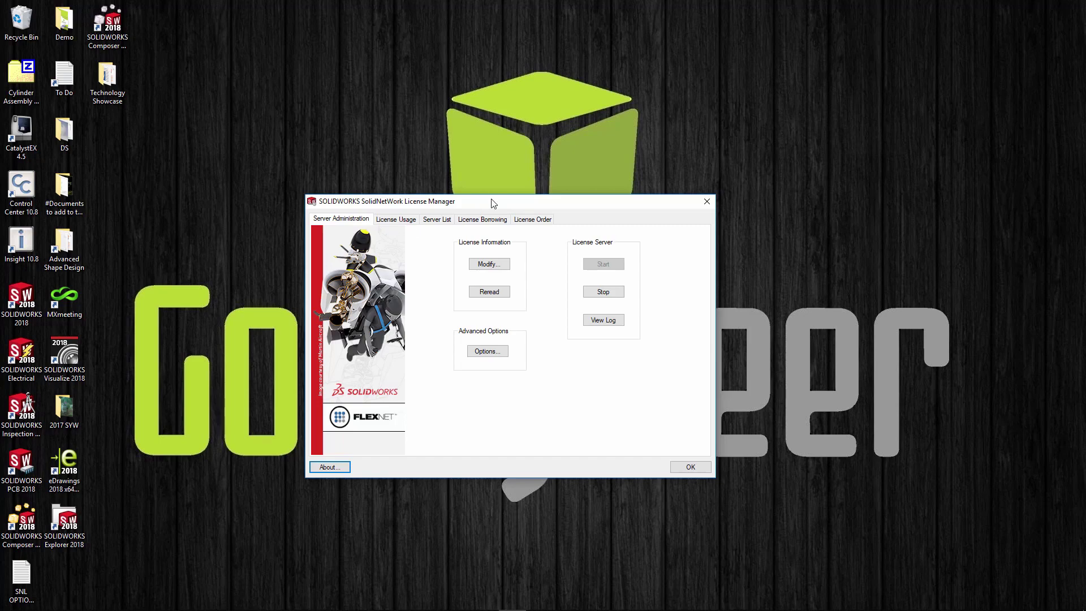
pyautogui.moveTo(384, 608)
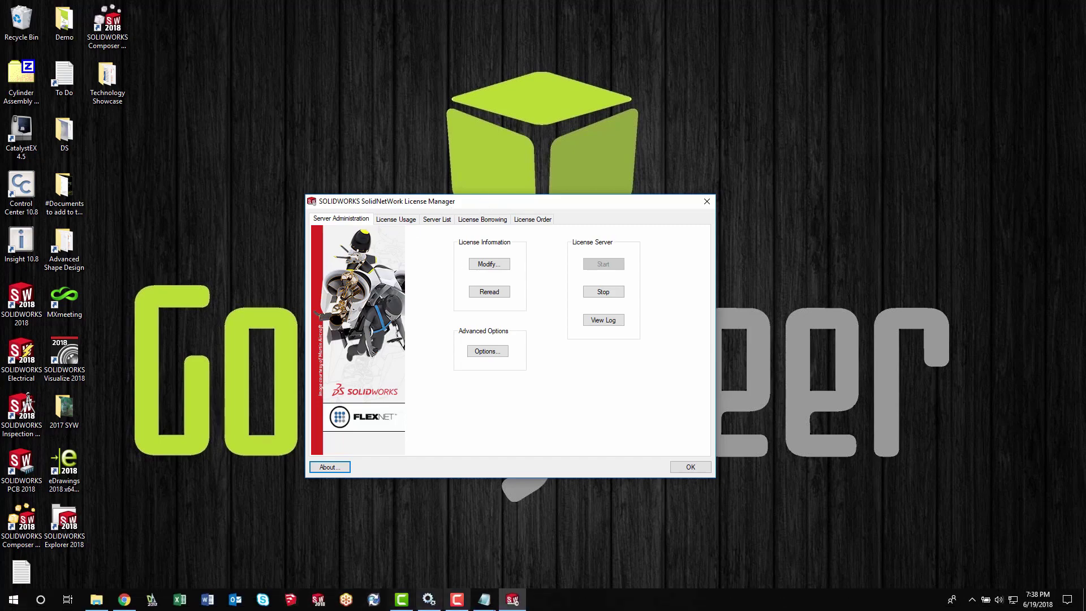
pyautogui.click(124, 599)
pyautogui.moveTo(500, 117); pyautogui.dragTo(450, 73)
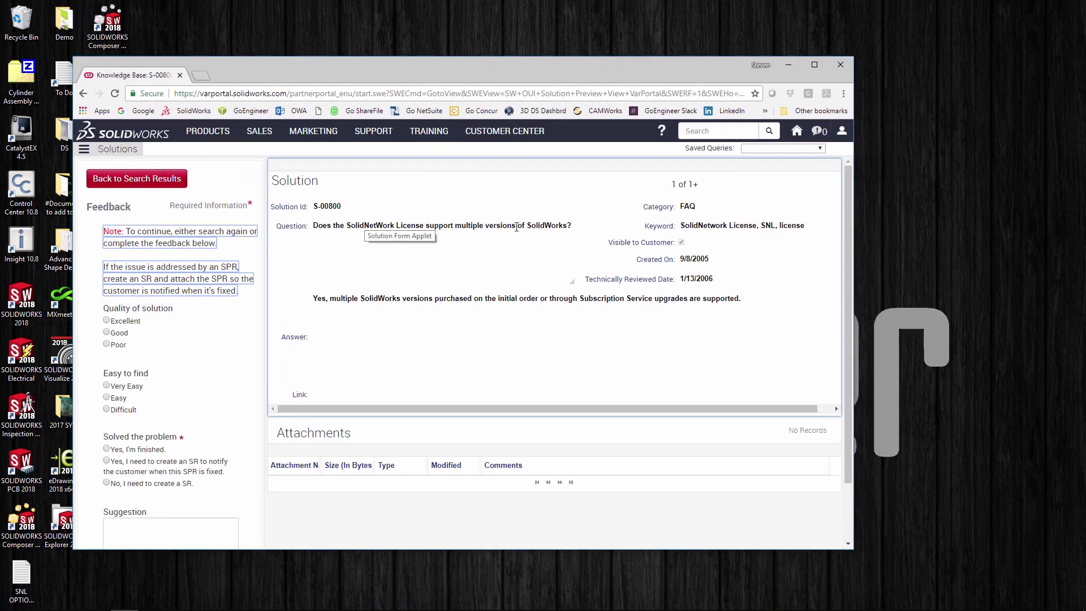
pyautogui.click(789, 65)
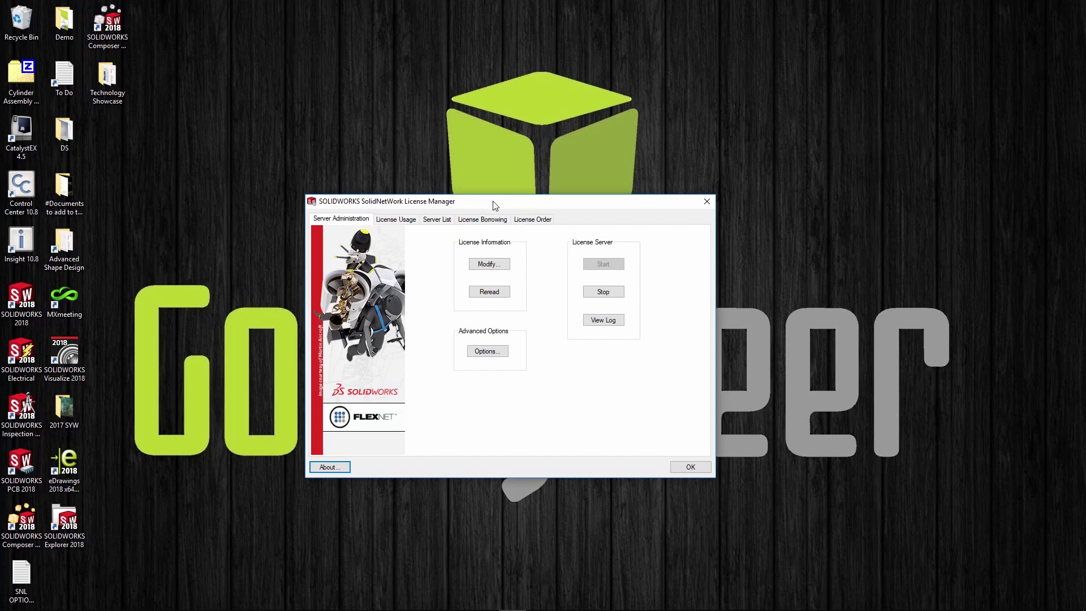
# Choose Activate/Reactivate your product license(s) under Modify..., then cancel the Product Activation wizard
pyautogui.moveTo(495, 205); pyautogui.dragTo(494, 217)
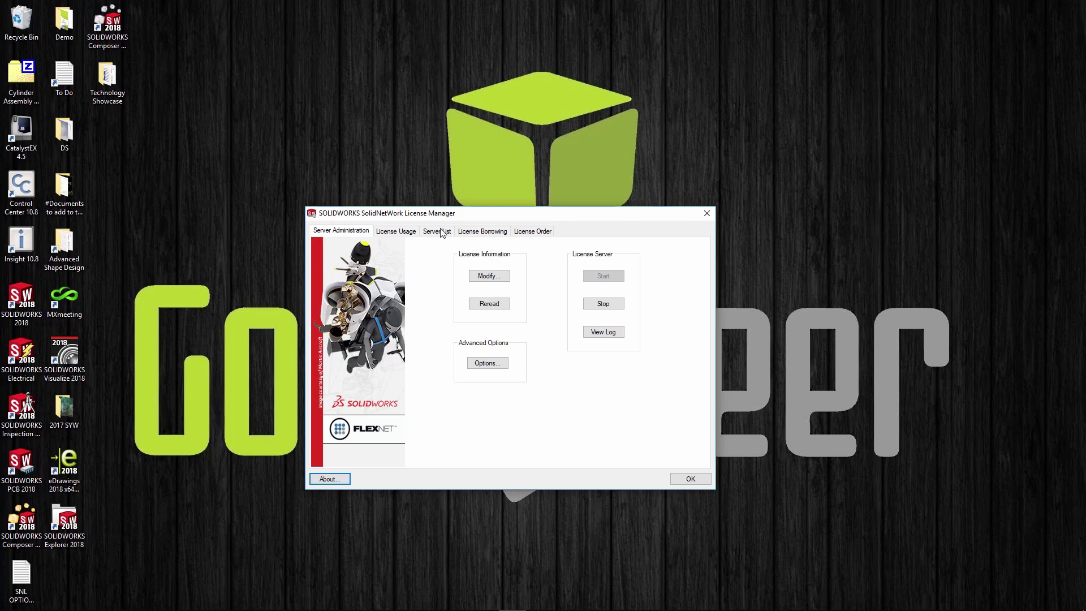
pyautogui.moveTo(476, 218); pyautogui.dragTo(473, 223)
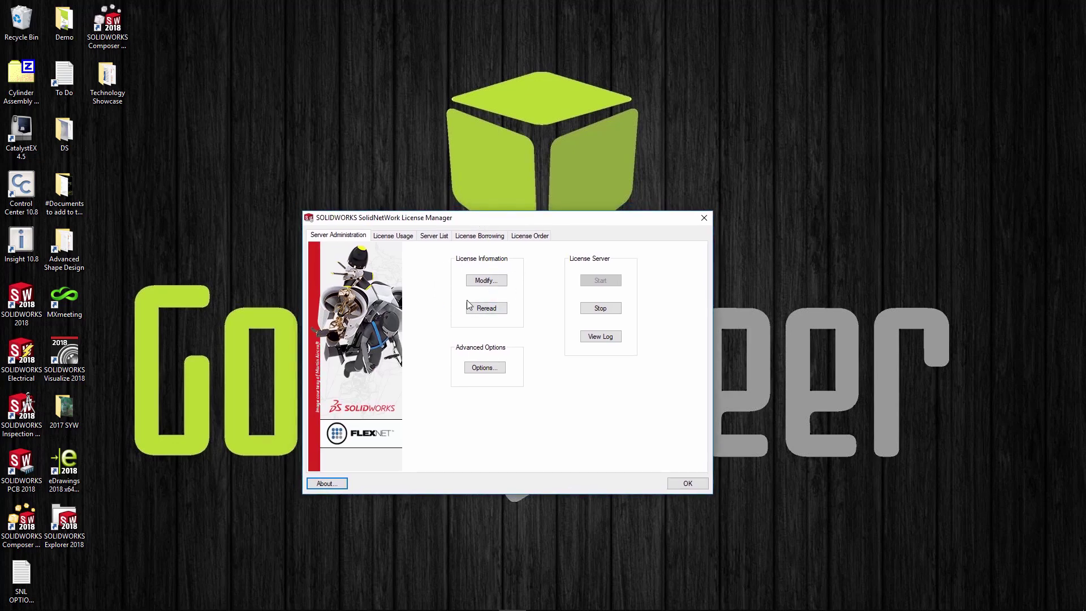
pyautogui.click(479, 283)
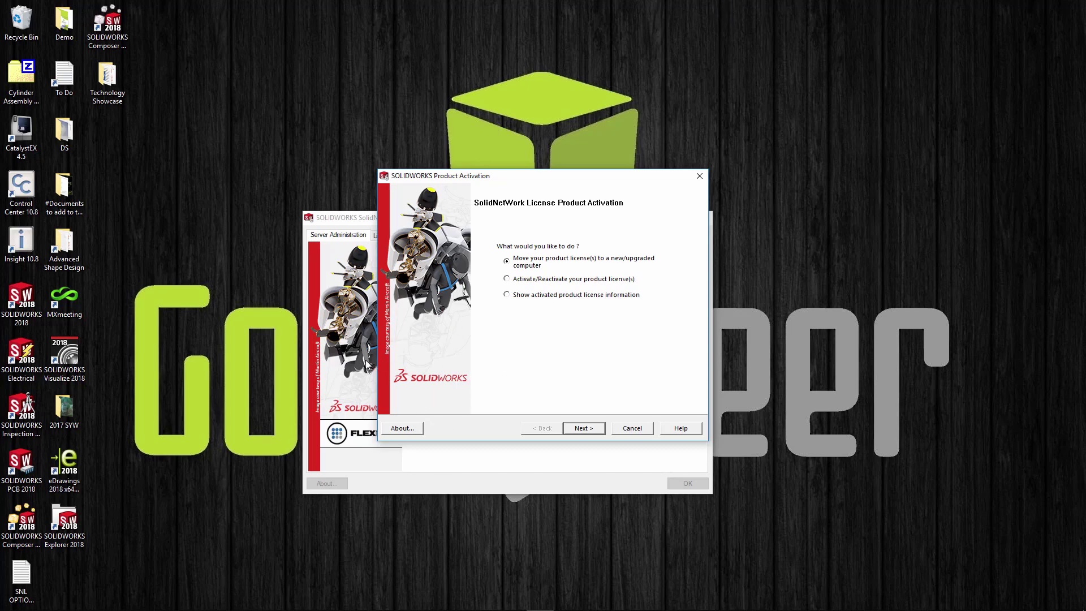
pyautogui.click(519, 281)
pyautogui.click(628, 428)
# Confirm the cancel, check 5 of 5 PDM CAD Editor & Web licenses free, and return to Server Administration
pyautogui.click(533, 336)
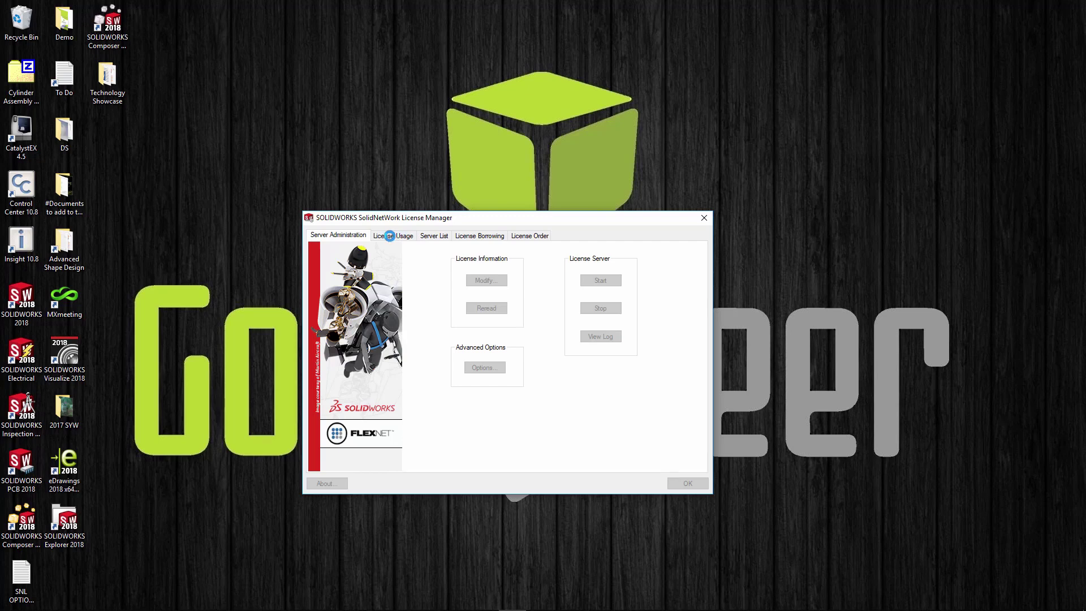
pyautogui.click(390, 236)
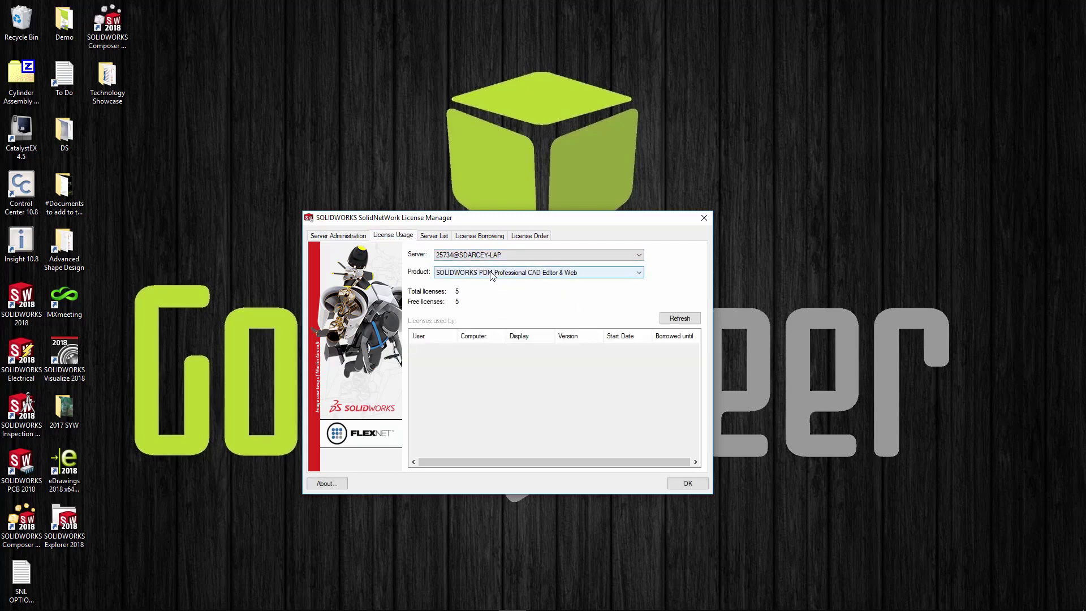
pyautogui.click(338, 236)
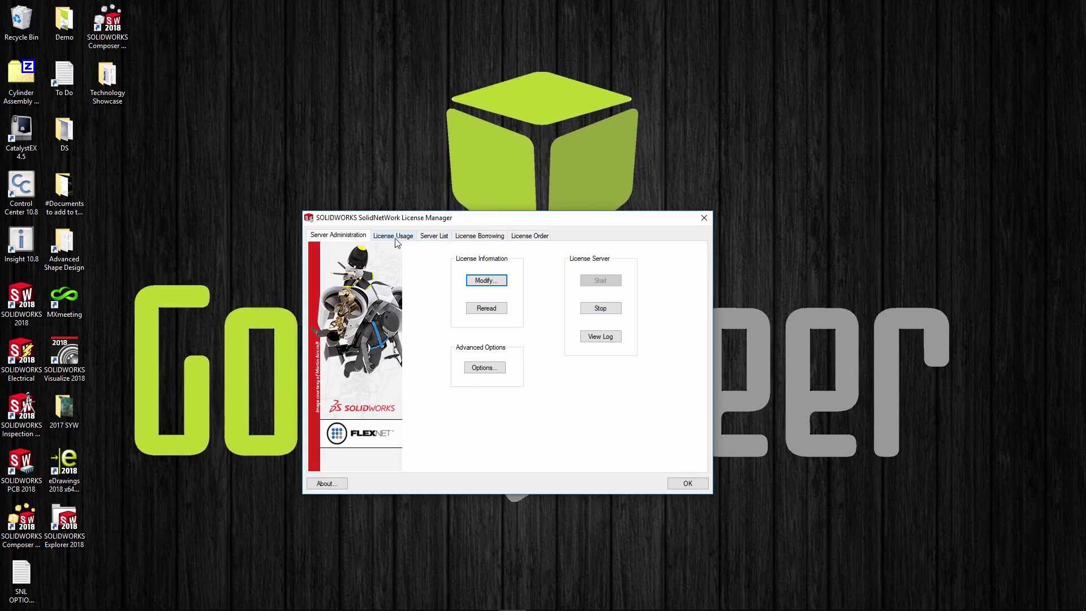
# Reactivate every serial number online via Modify... > Activate/Reactivate, keeping the server settings, then finish
pyautogui.click(485, 281)
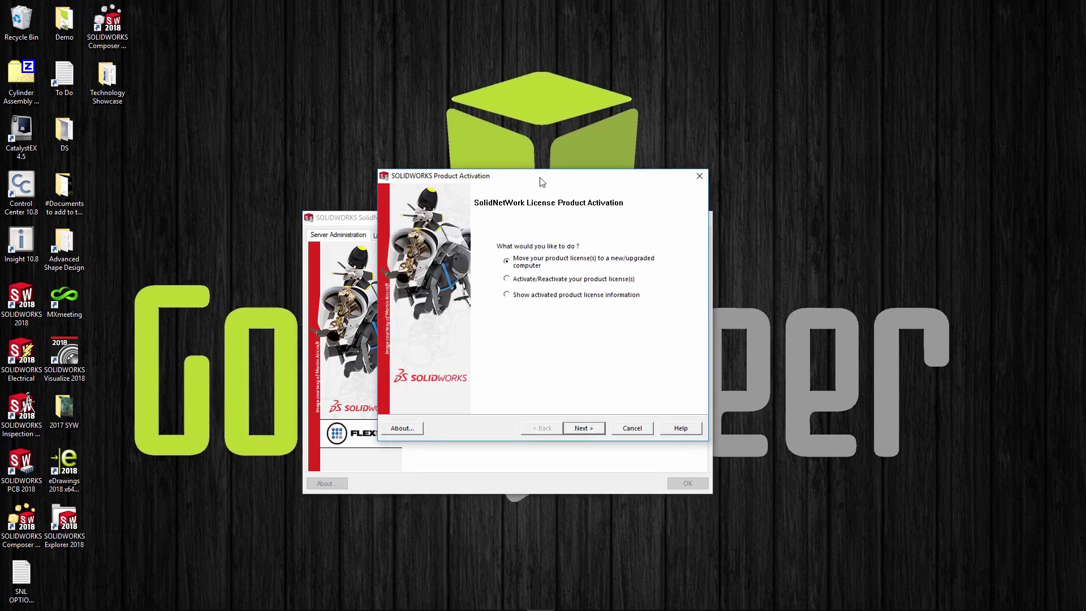
pyautogui.moveTo(547, 183); pyautogui.dragTo(595, 143)
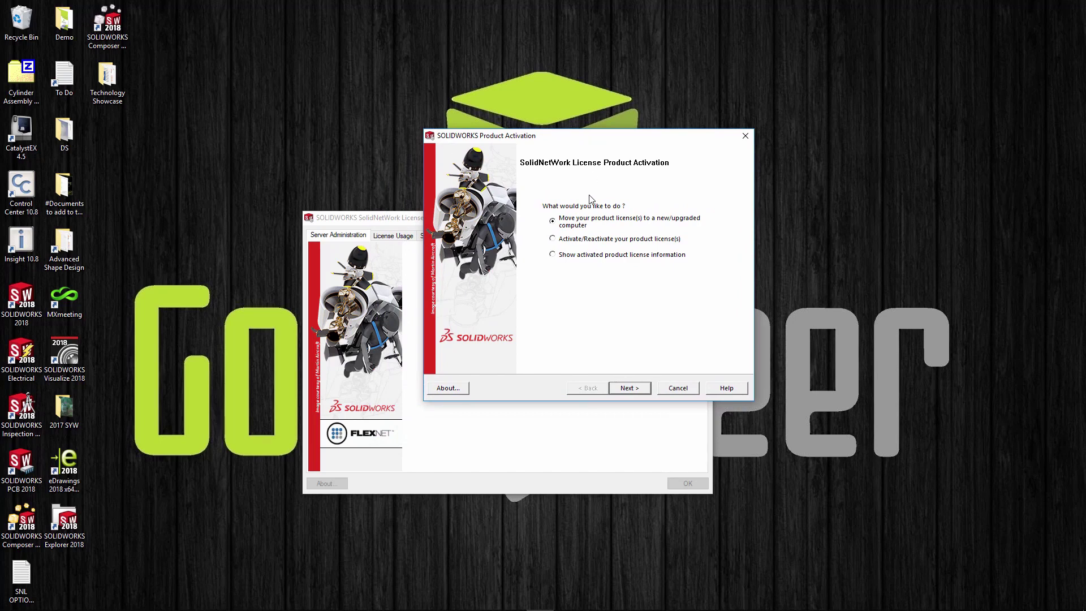
pyautogui.click(554, 241)
pyautogui.click(629, 387)
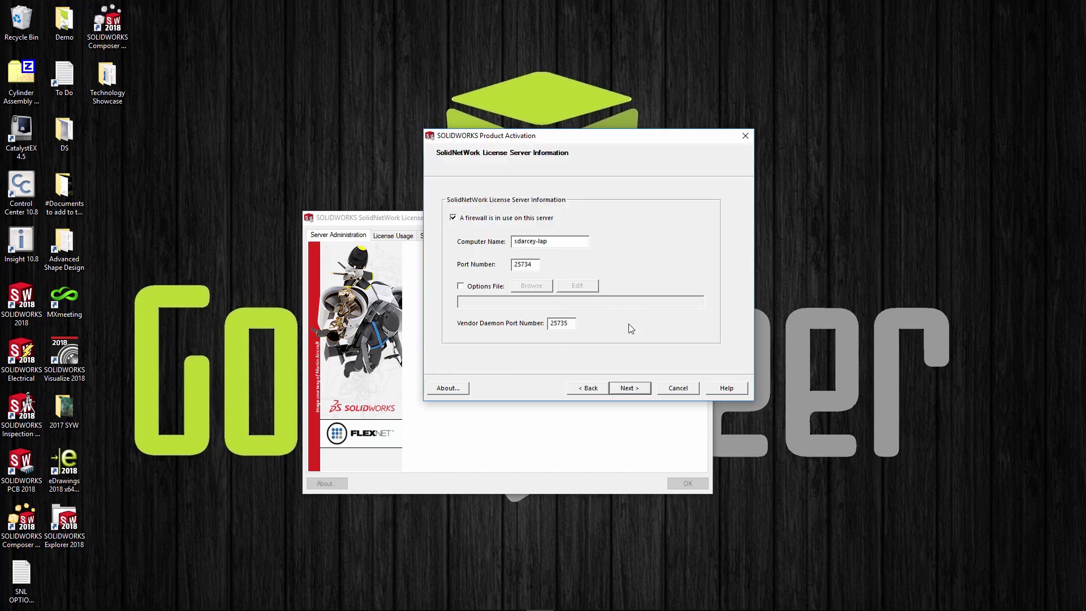
pyautogui.click(629, 388)
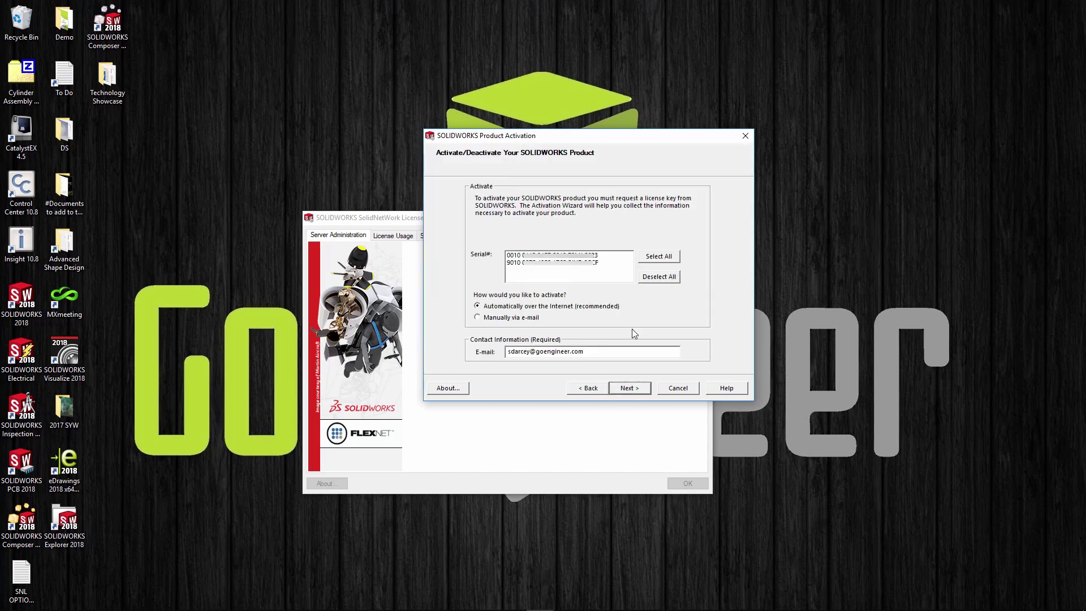
pyautogui.click(658, 258)
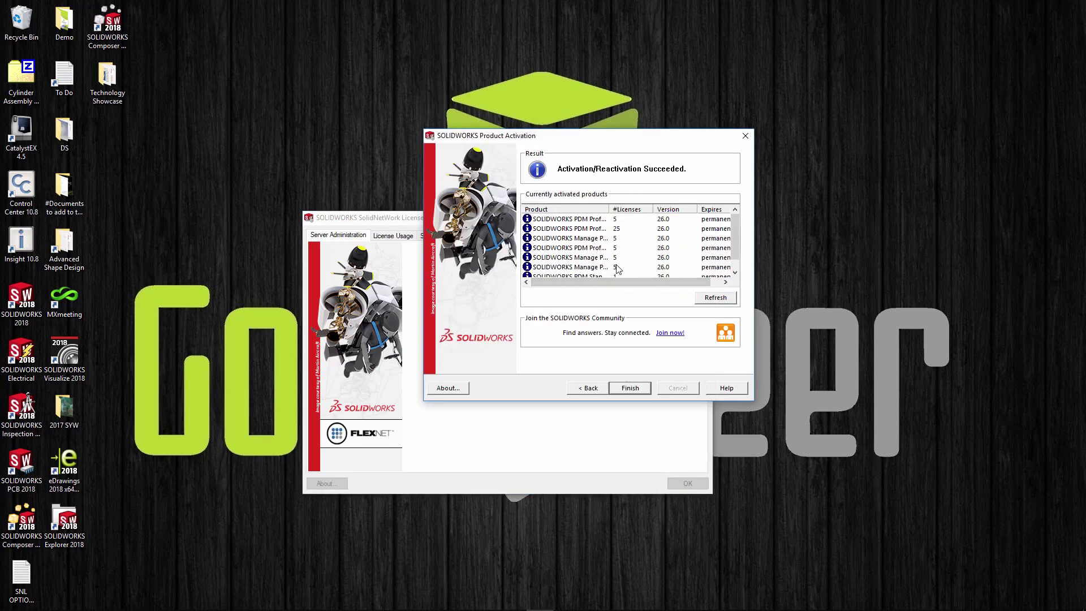
pyautogui.click(586, 258)
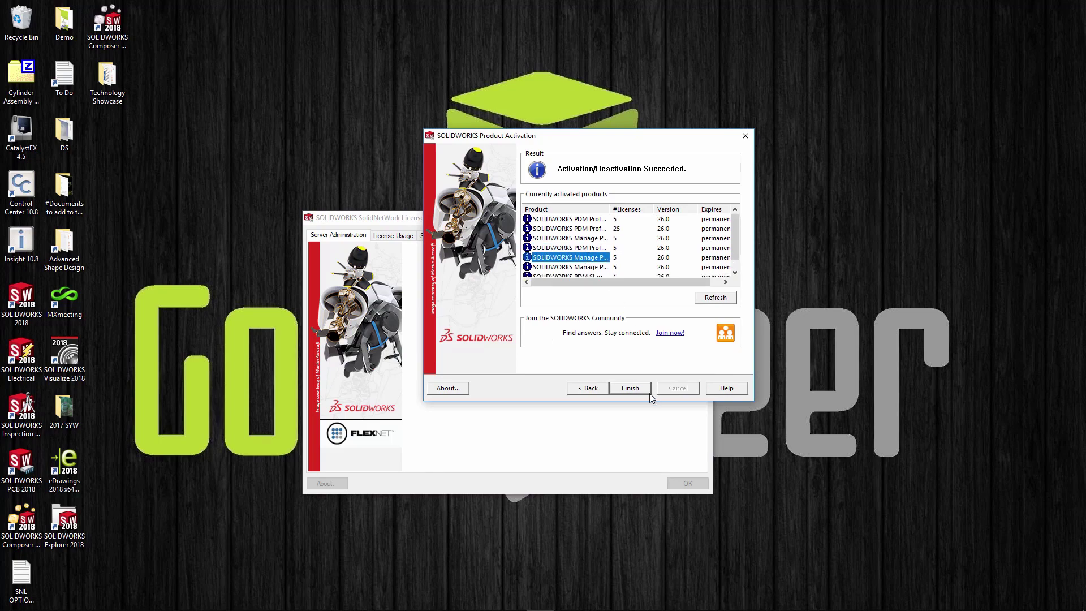
pyautogui.click(629, 388)
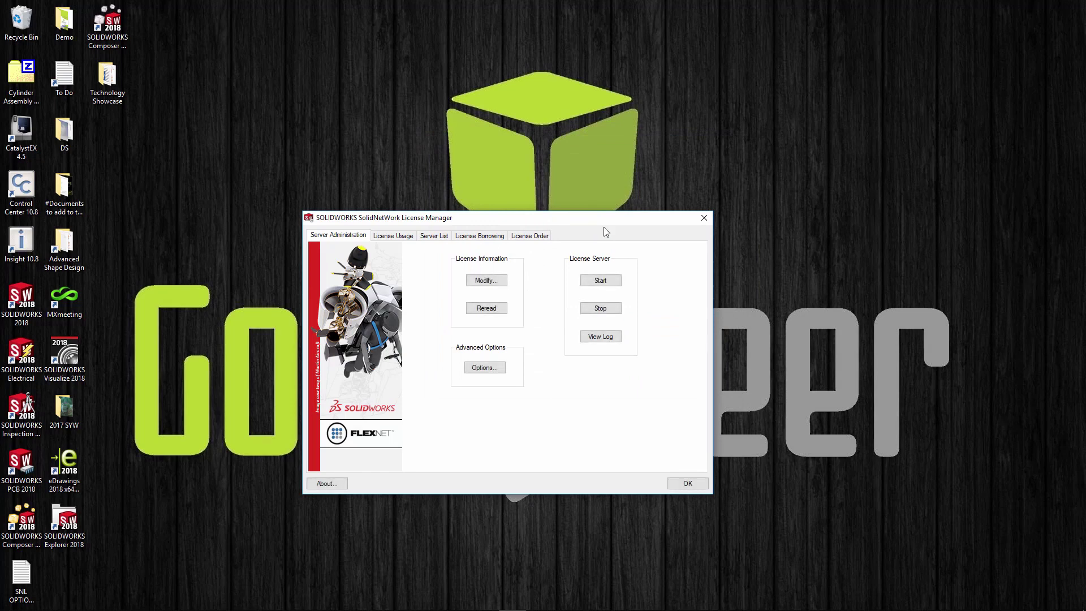
# Check usage for PDM Professional Contributor & Web and Viewer (25 free), then close the manager with OK
pyautogui.click(399, 238)
pyautogui.click(530, 273)
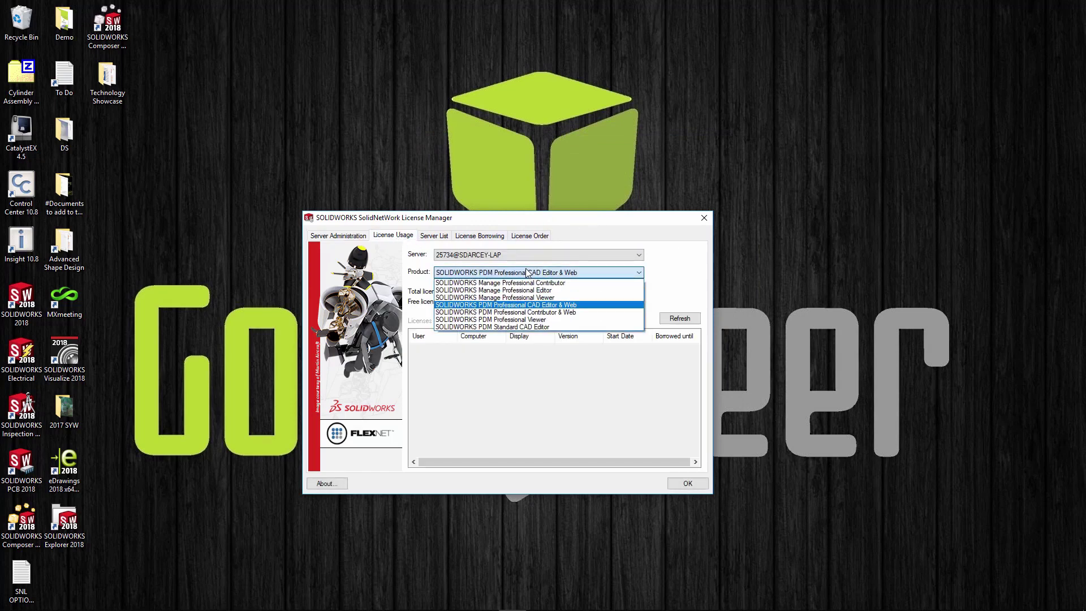
pyautogui.click(518, 313)
pyautogui.click(520, 273)
pyautogui.click(511, 320)
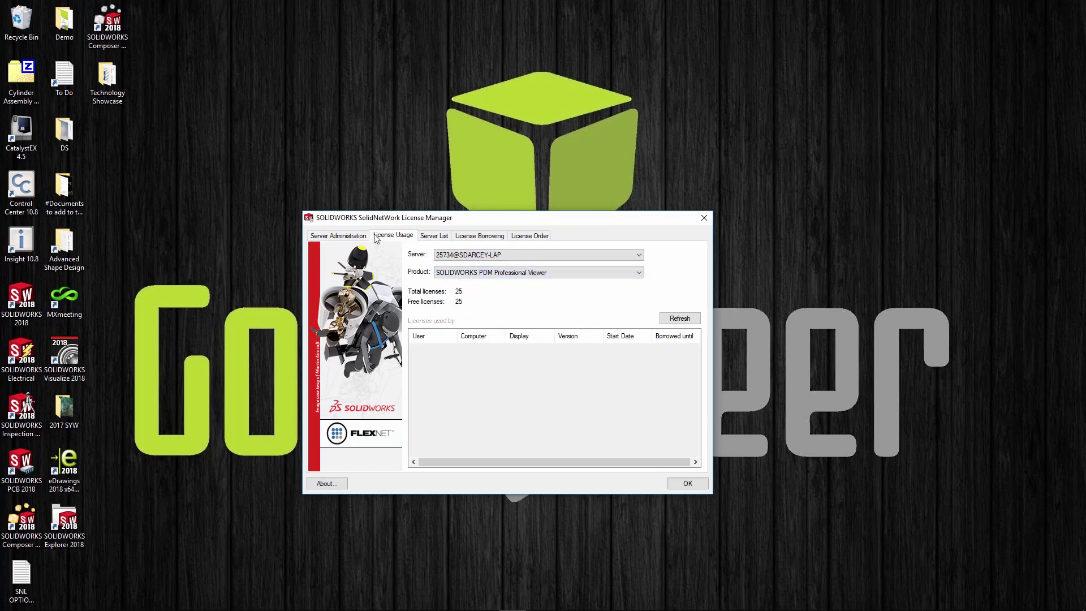
pyautogui.moveTo(475, 219); pyautogui.dragTo(473, 198)
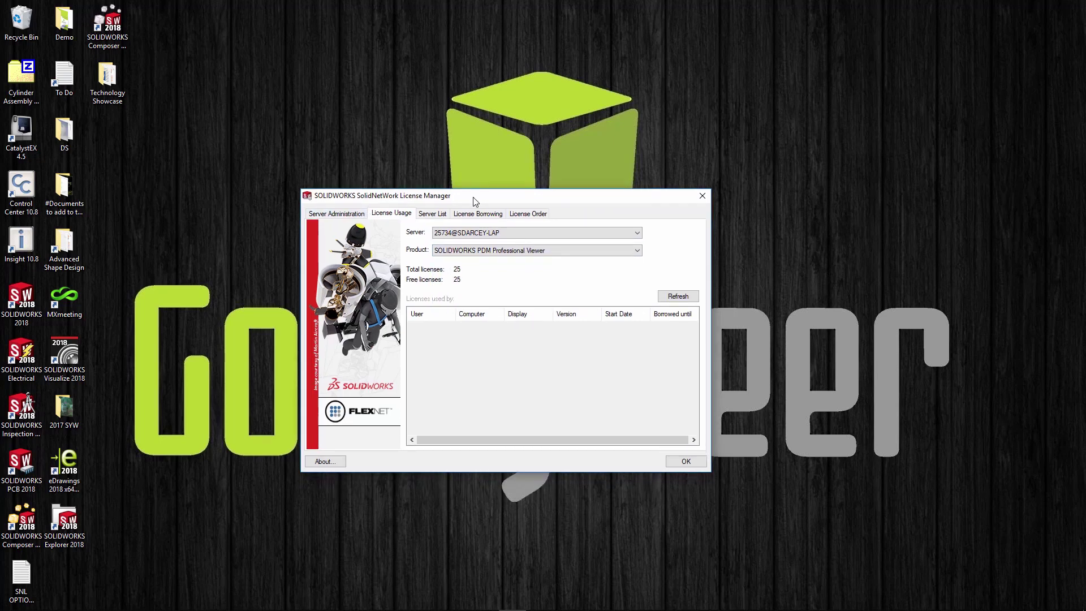
pyautogui.click(343, 216)
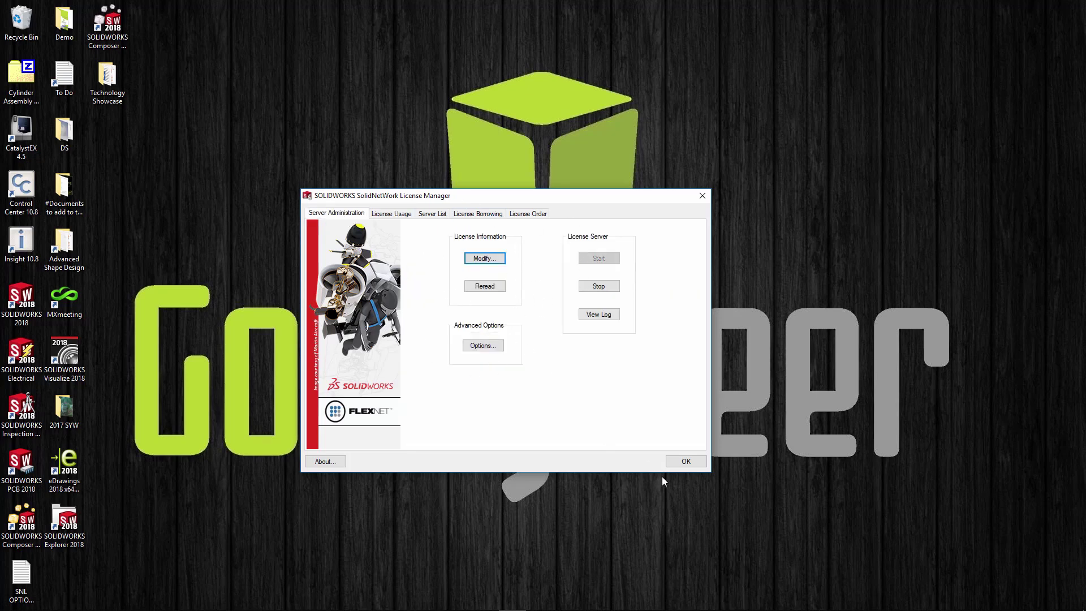
pyautogui.click(686, 462)
# Refresh Services and check that SolidNetWork License Manager is Running with Automatic startup
pyautogui.moveTo(305, 608)
pyautogui.click(427, 601)
pyautogui.click(293, 349)
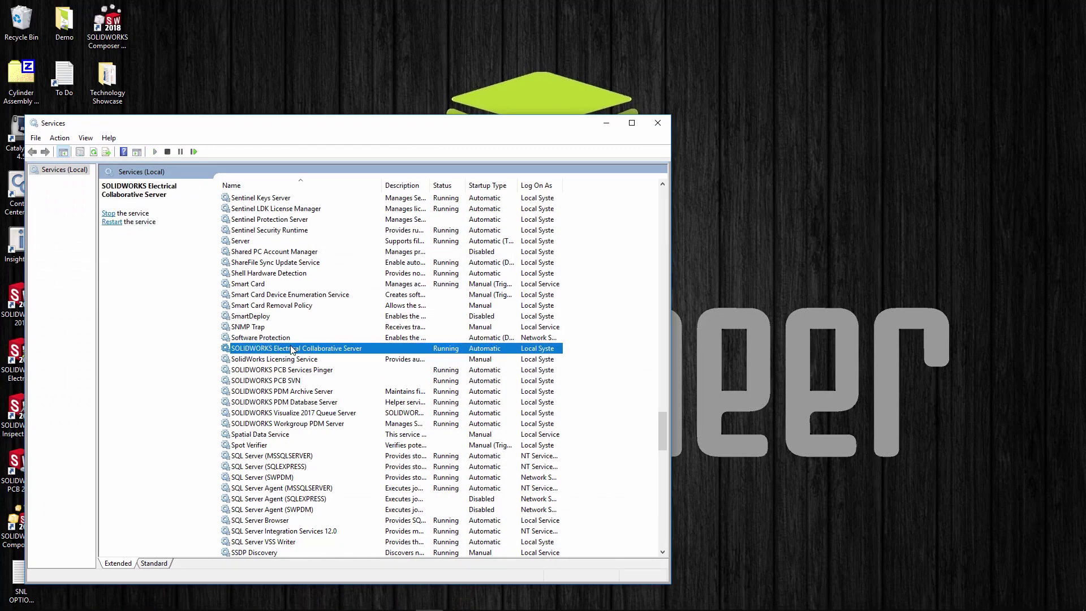
pyautogui.click(94, 153)
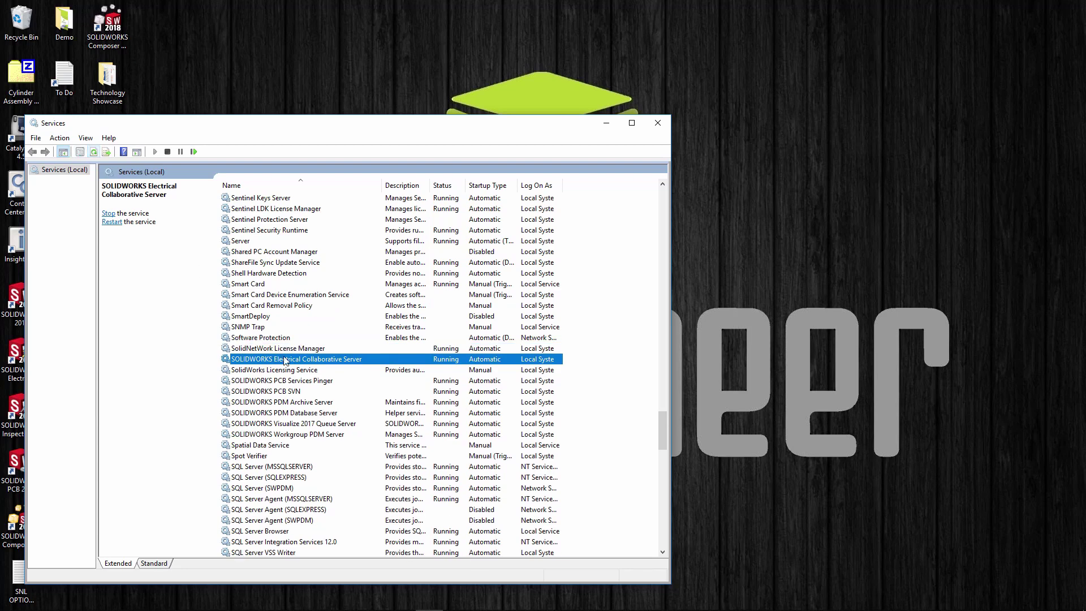
pyautogui.click(278, 349)
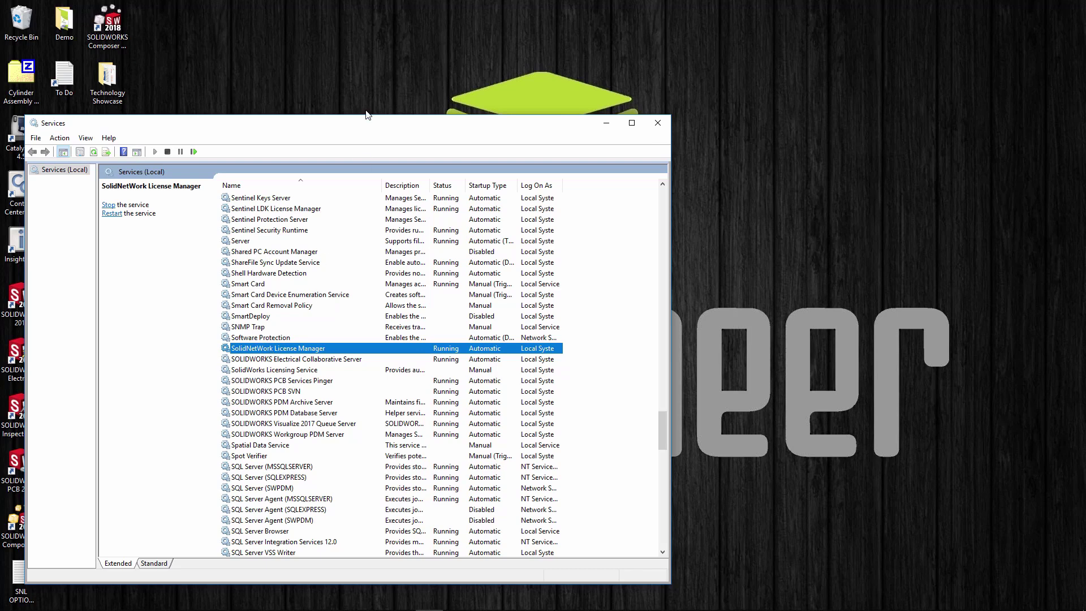
pyautogui.moveTo(365, 117); pyautogui.dragTo(491, 82)
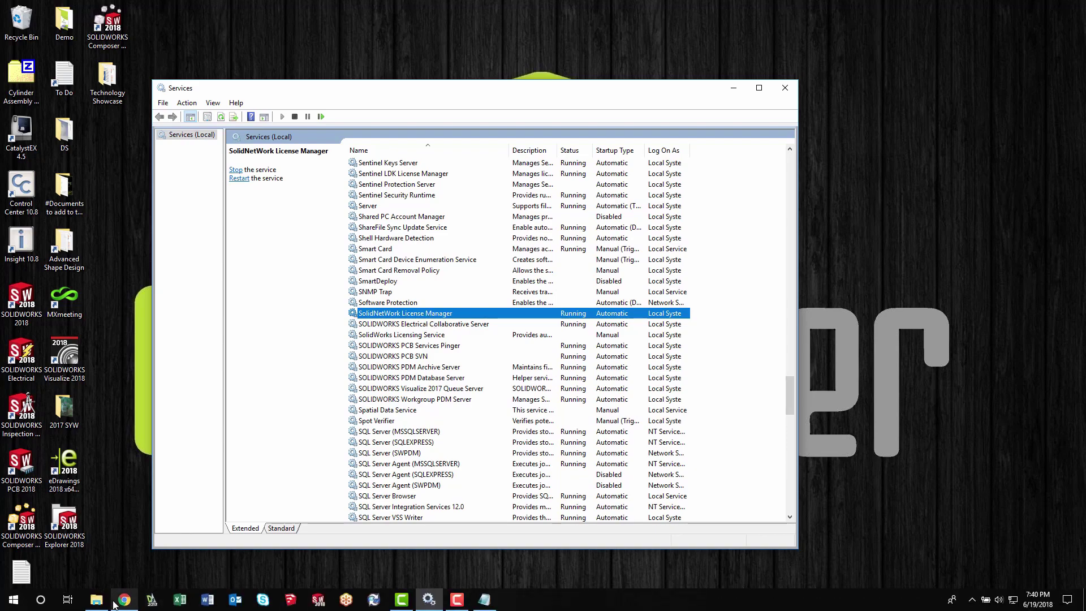
# Browse to SOLIDWORKS Downloads > SOLIDWORKS 2018 SP03 > swlicmgr and select setup.exe
pyautogui.click(96, 607)
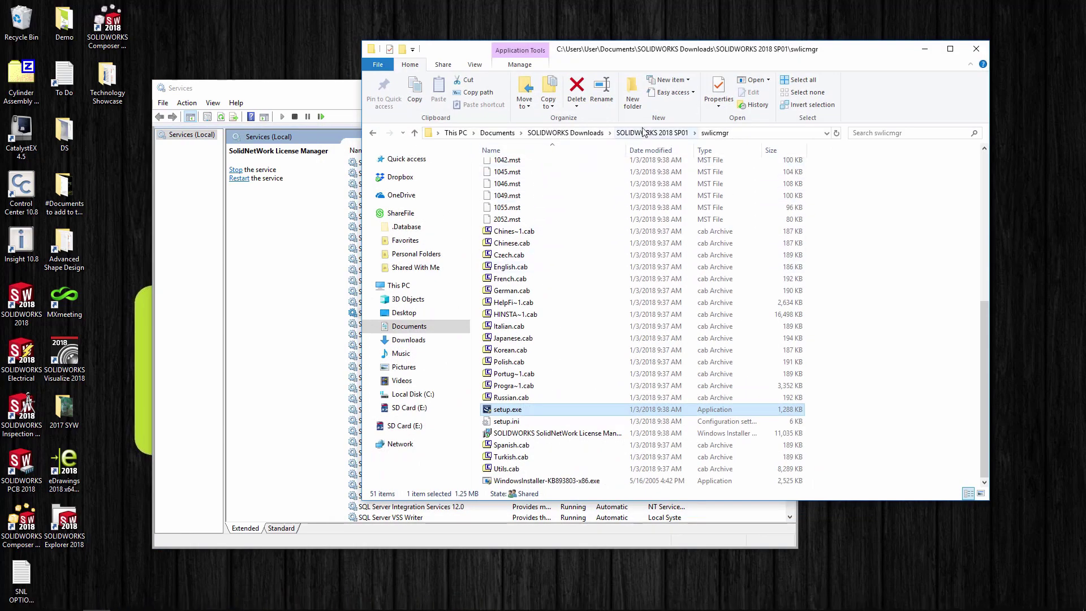
pyautogui.click(566, 132)
pyautogui.doubleClick(537, 179)
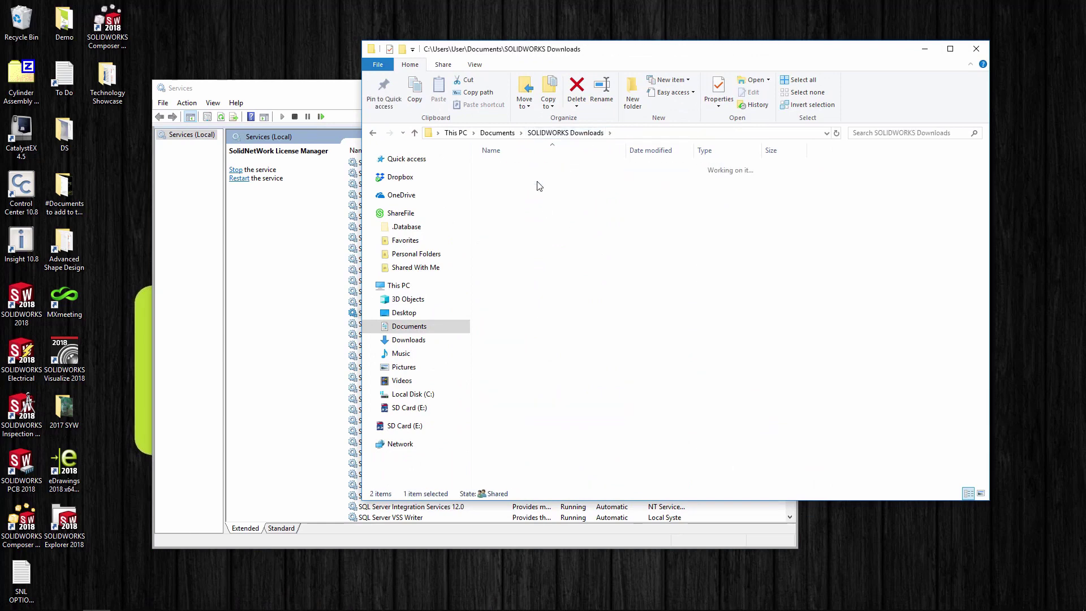
pyautogui.doubleClick(507, 403)
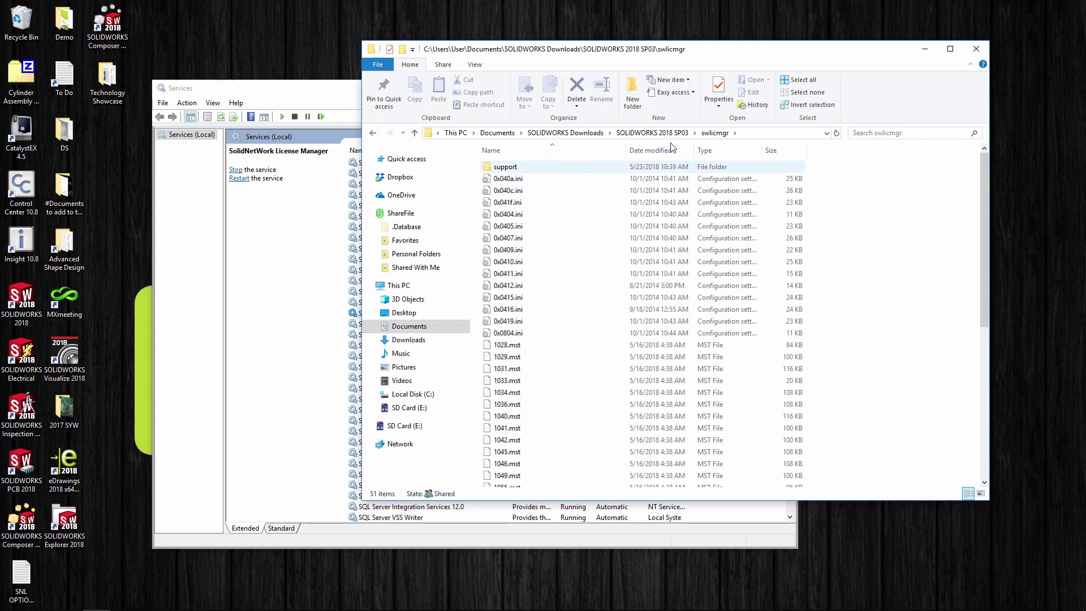
pyautogui.scroll(-8, 496, 371)
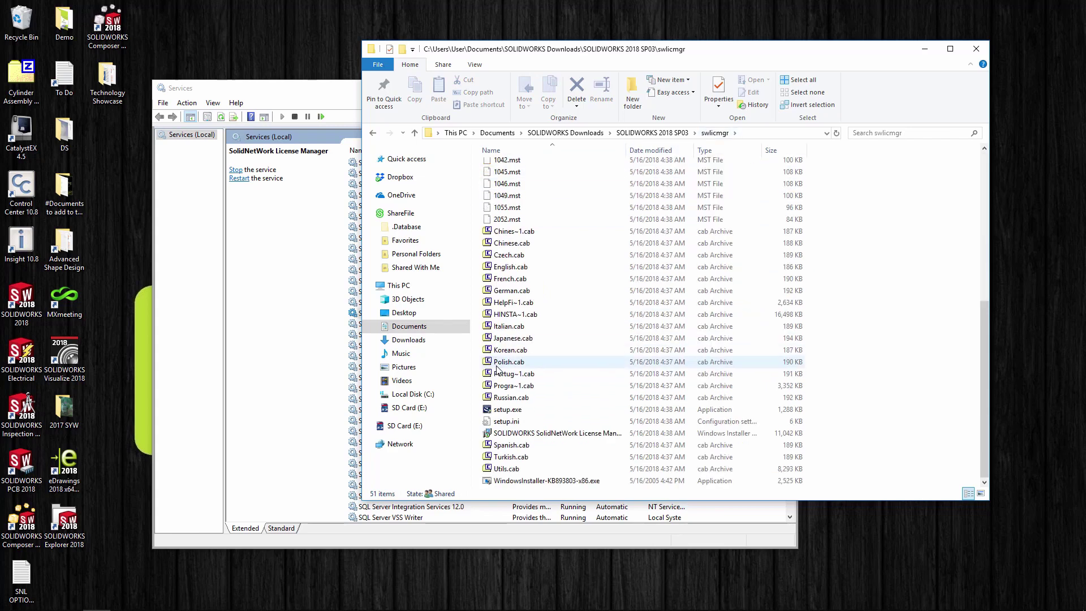
pyautogui.click(501, 410)
# Run the swlicmgr setup, continue past Welcome and Previous installation detected, and start installing
pyautogui.doubleClick(501, 410)
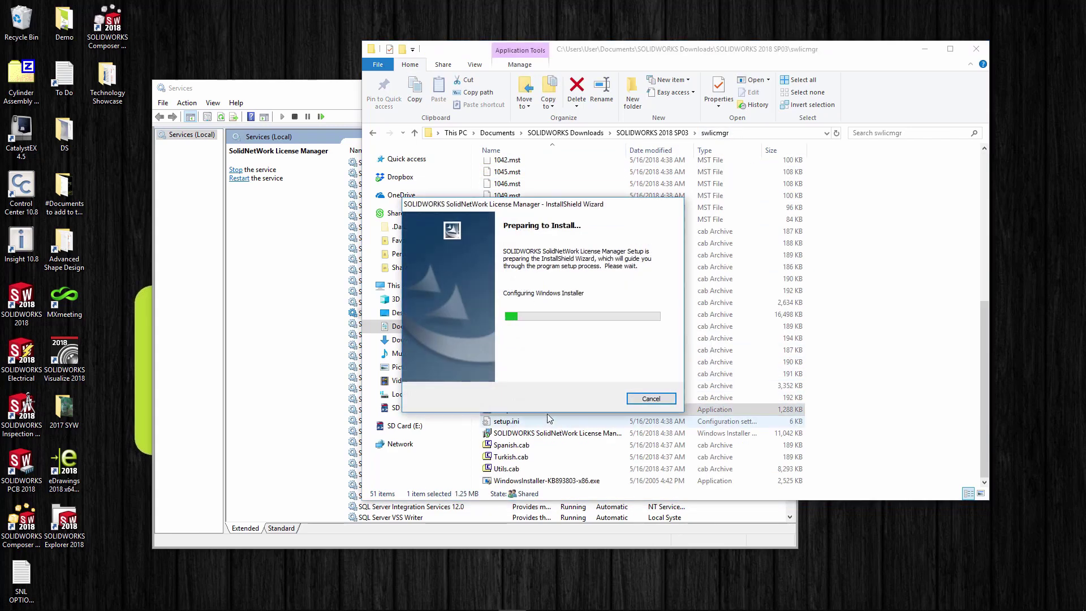
pyautogui.click(925, 50)
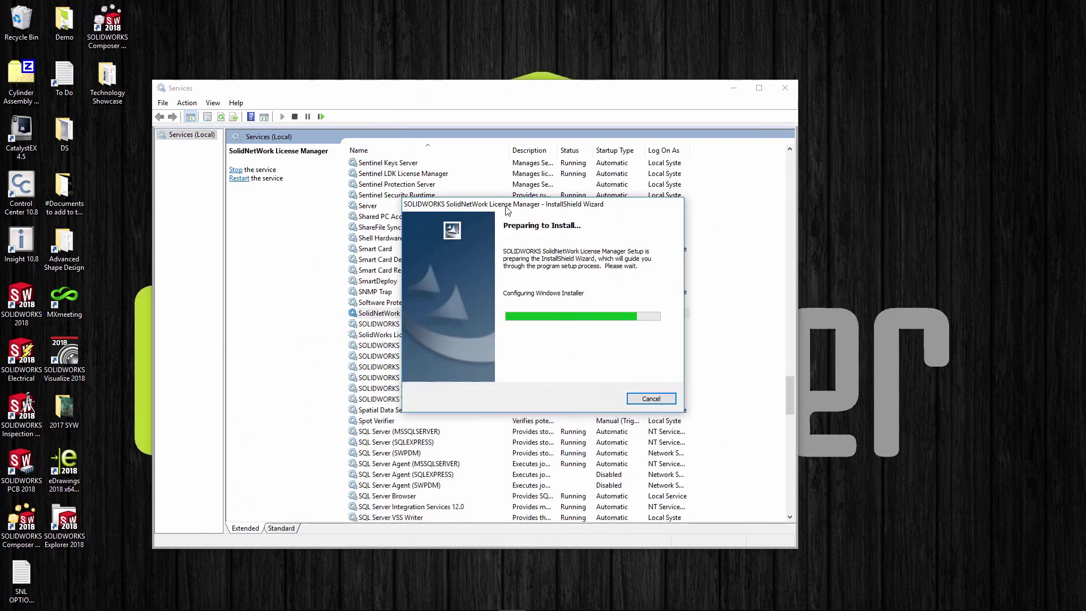
pyautogui.moveTo(525, 209); pyautogui.dragTo(781, 149)
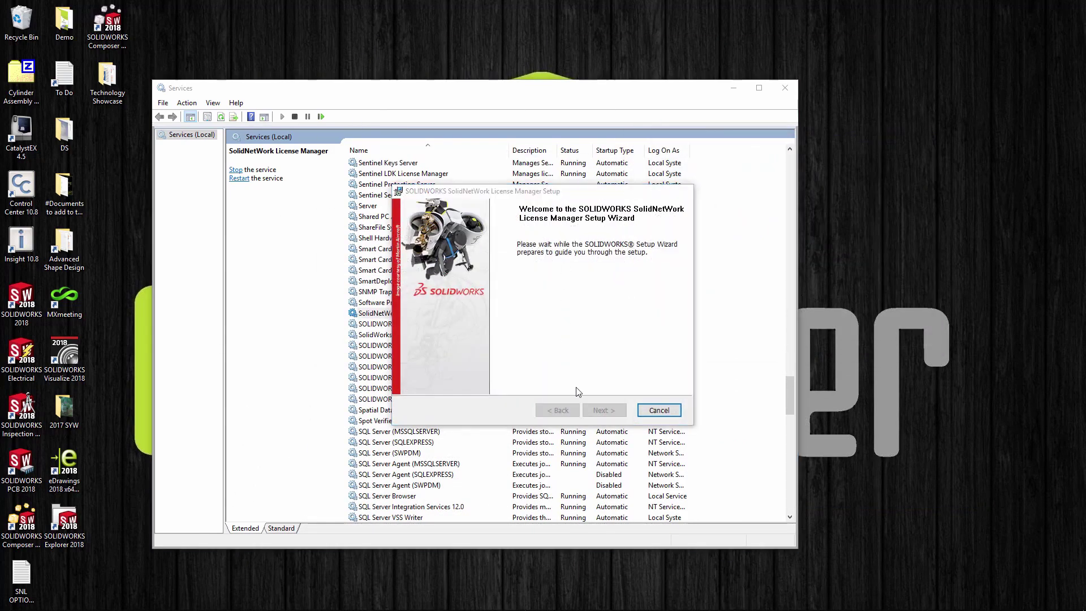
pyautogui.click(601, 412)
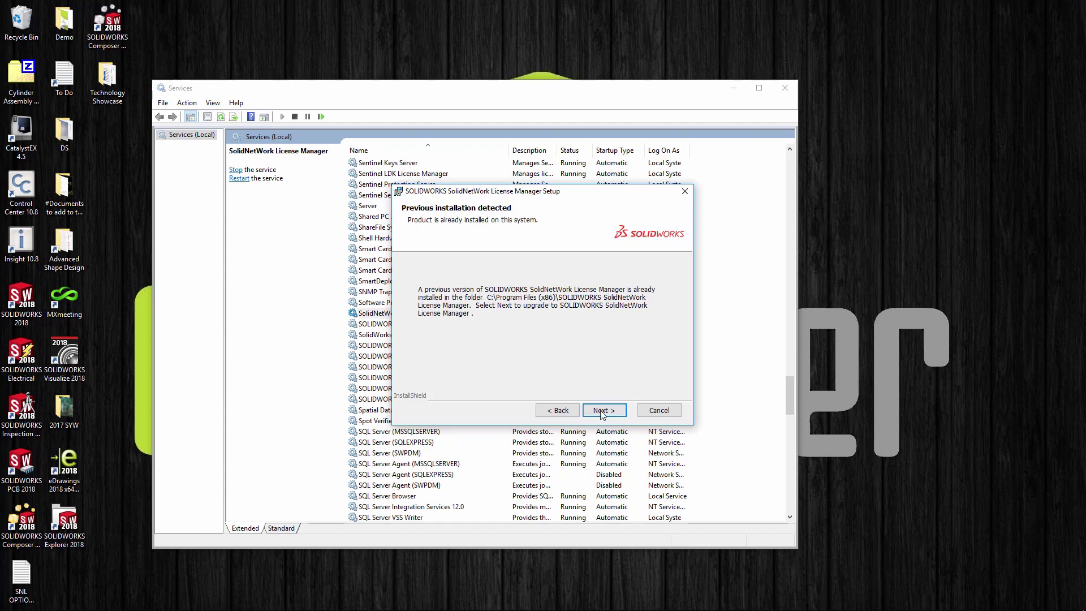
pyautogui.moveTo(534, 196); pyautogui.dragTo(711, 234)
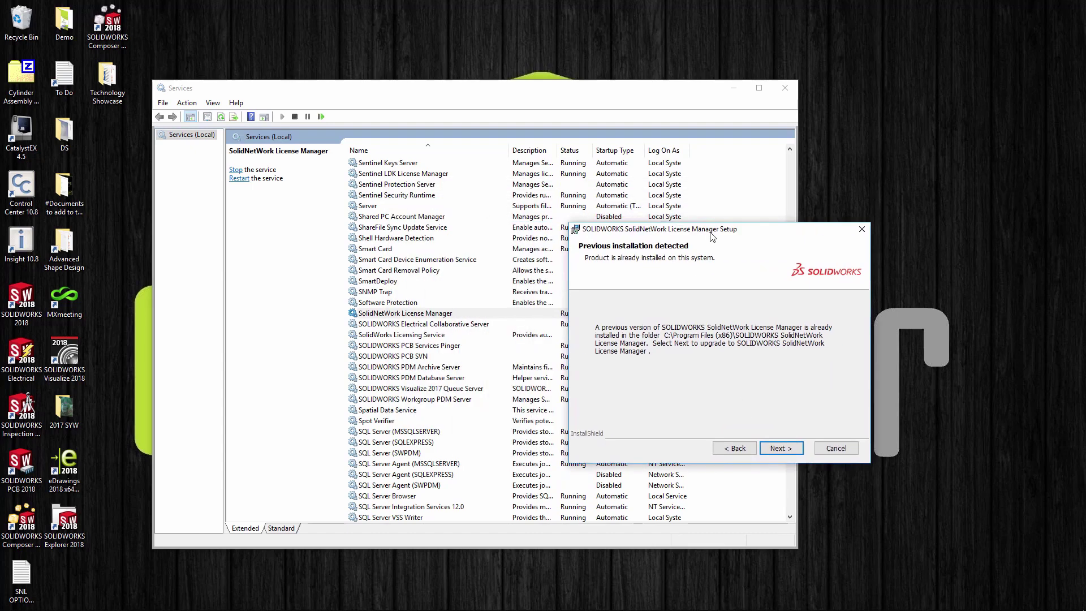
pyautogui.click(784, 452)
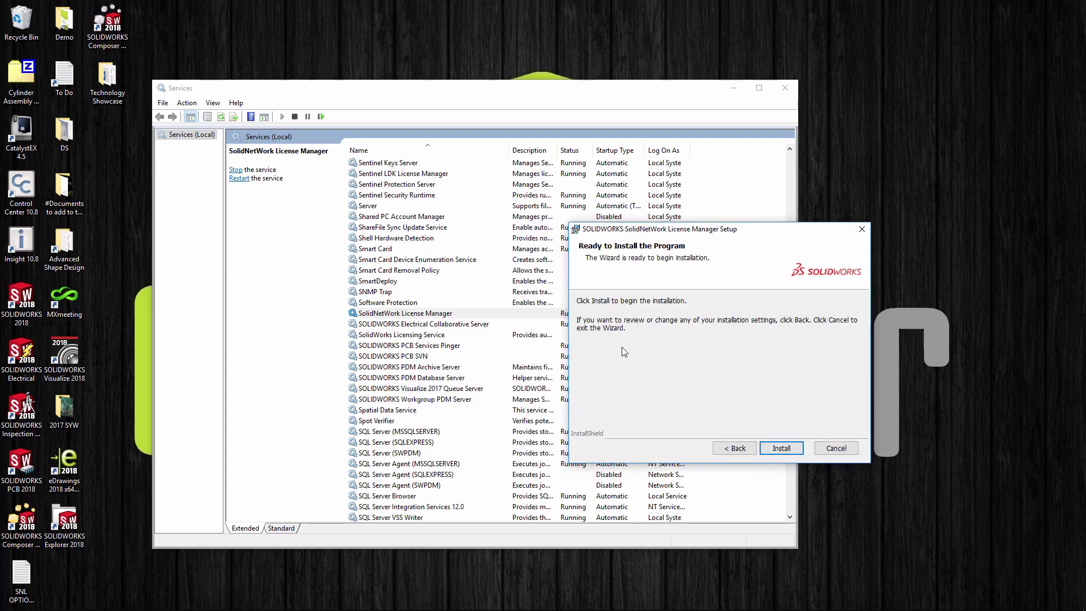
pyautogui.click(782, 448)
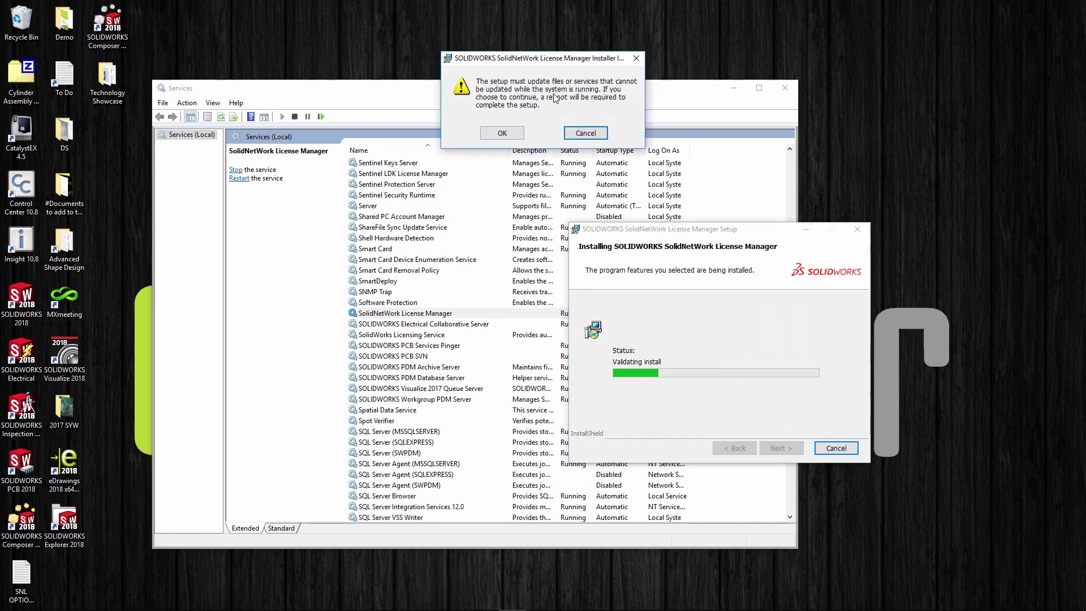
# Stop the SolidNetWork License Manager service, accept the warning, and finish the SP03 setup
pyautogui.moveTo(411, 95); pyautogui.dragTo(313, 100)
pyautogui.rightClick(330, 321)
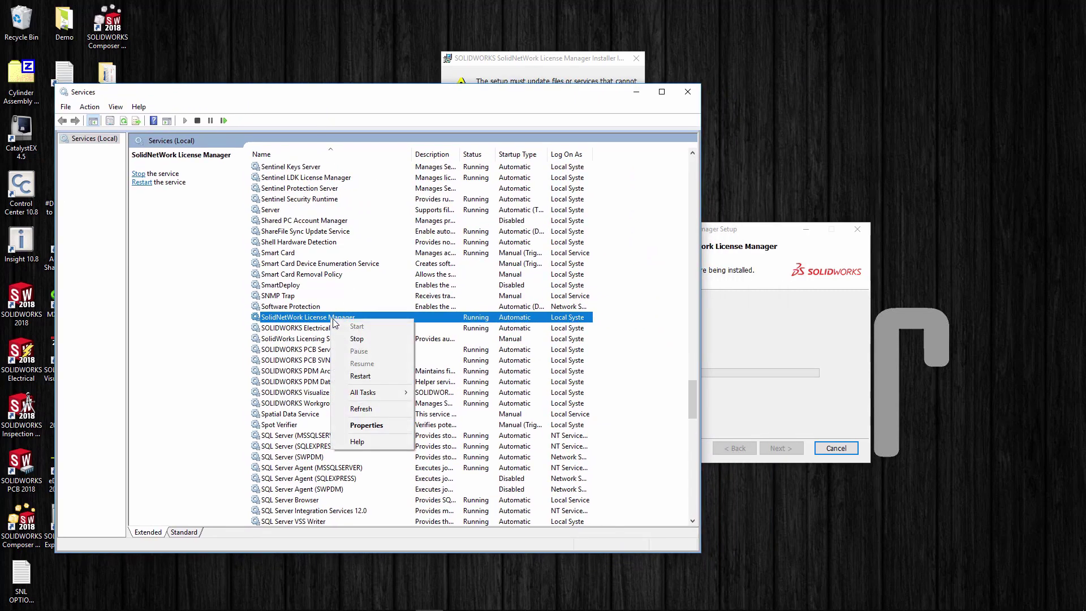
pyautogui.click(355, 340)
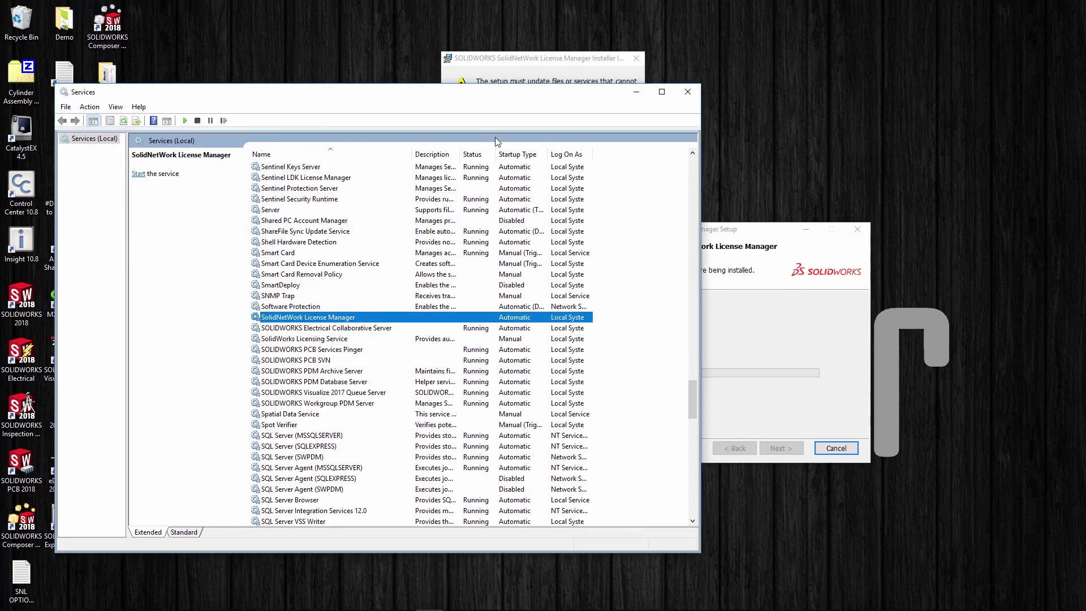
pyautogui.click(574, 59)
pyautogui.click(508, 134)
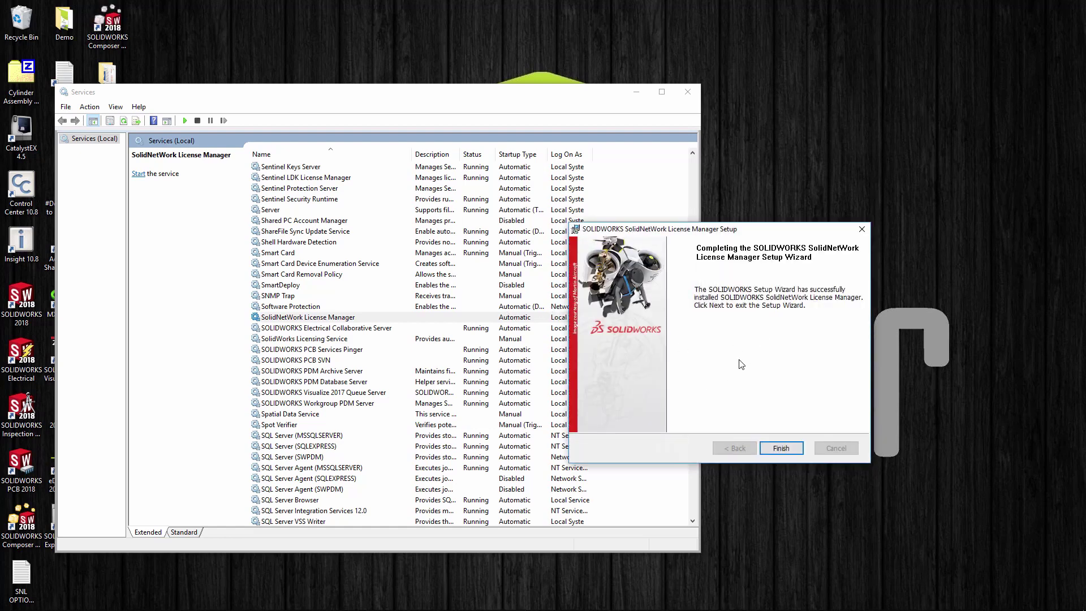
pyautogui.click(780, 447)
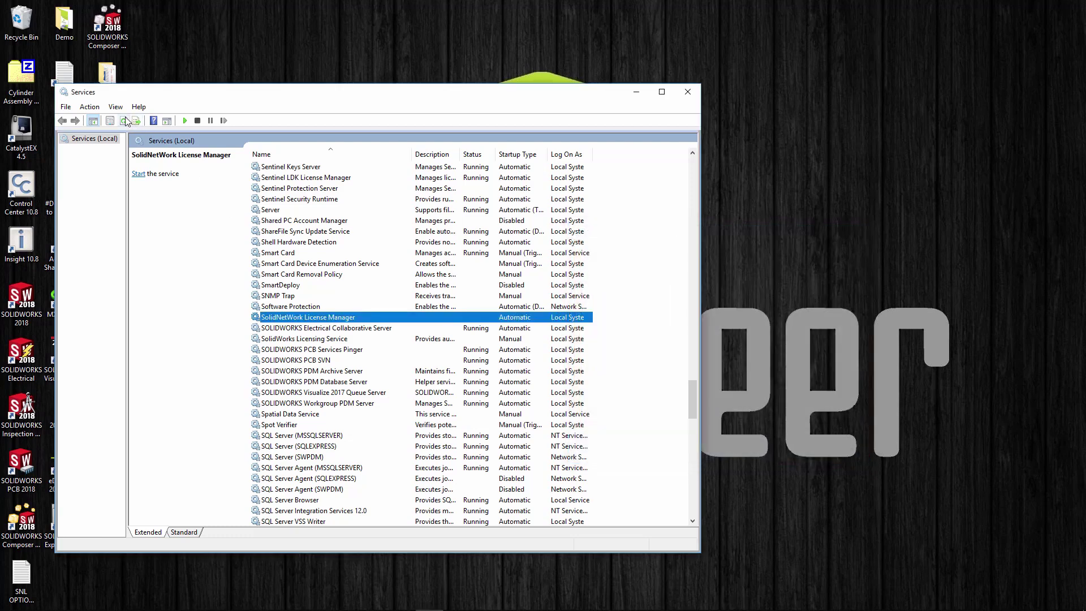
# Start the SolidNetWork License Manager service again
pyautogui.click(301, 311)
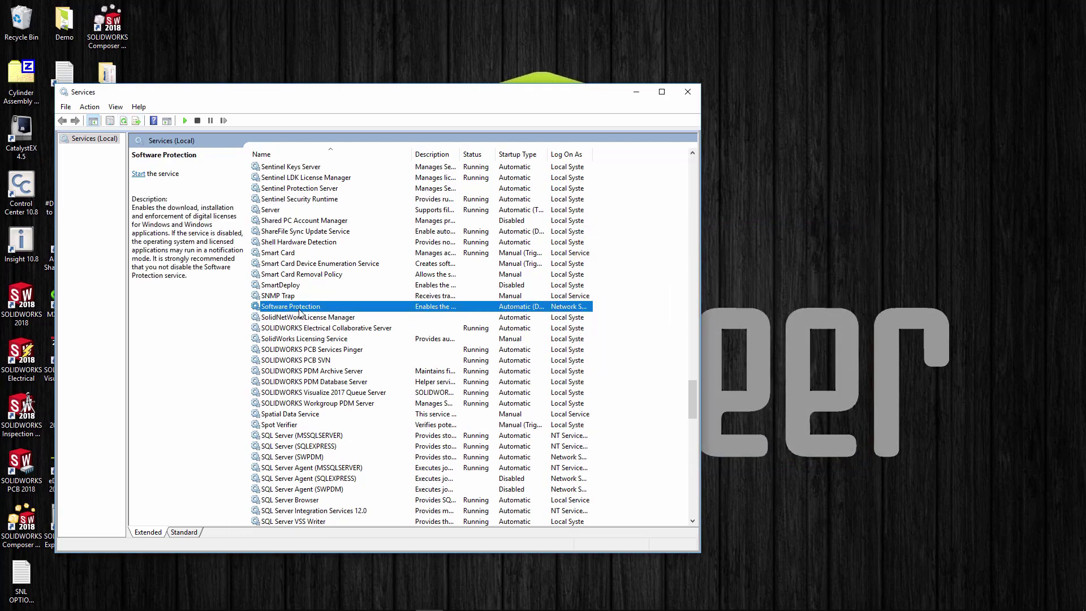
pyautogui.click(303, 319)
pyautogui.rightClick(327, 317)
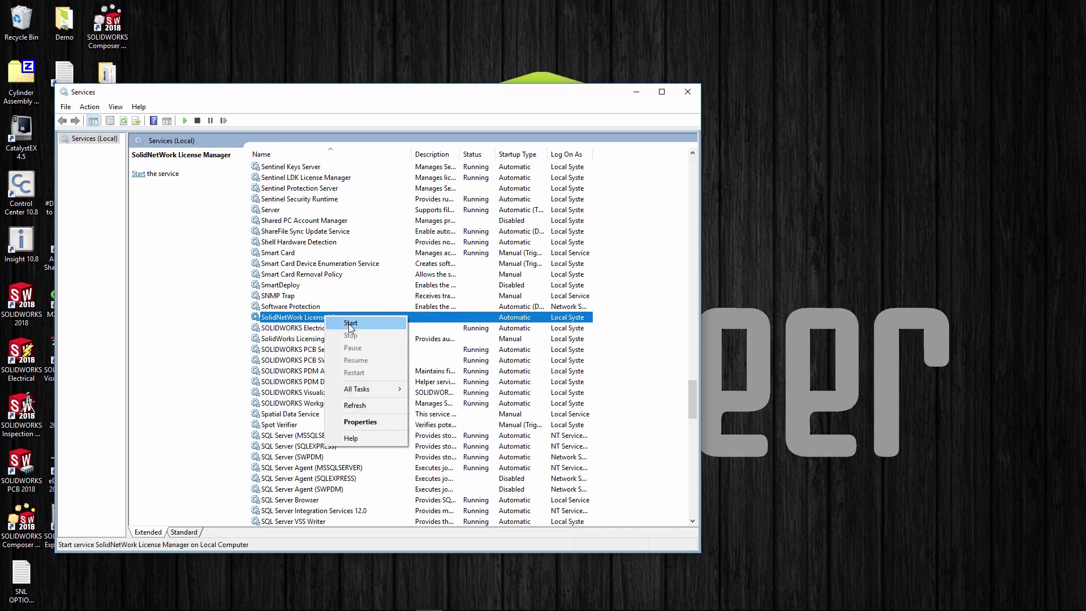
pyautogui.click(339, 319)
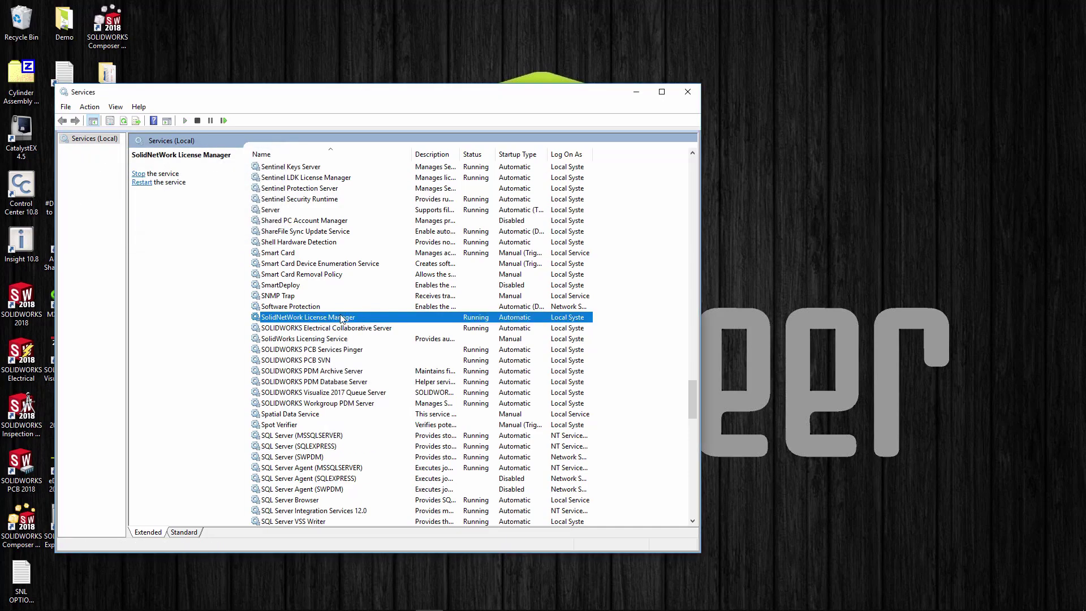
# Launch SolidNetWork License Manager Server from SOLIDWORKS Tools 2018 and choose Modify under Server Administration
pyautogui.click(635, 94)
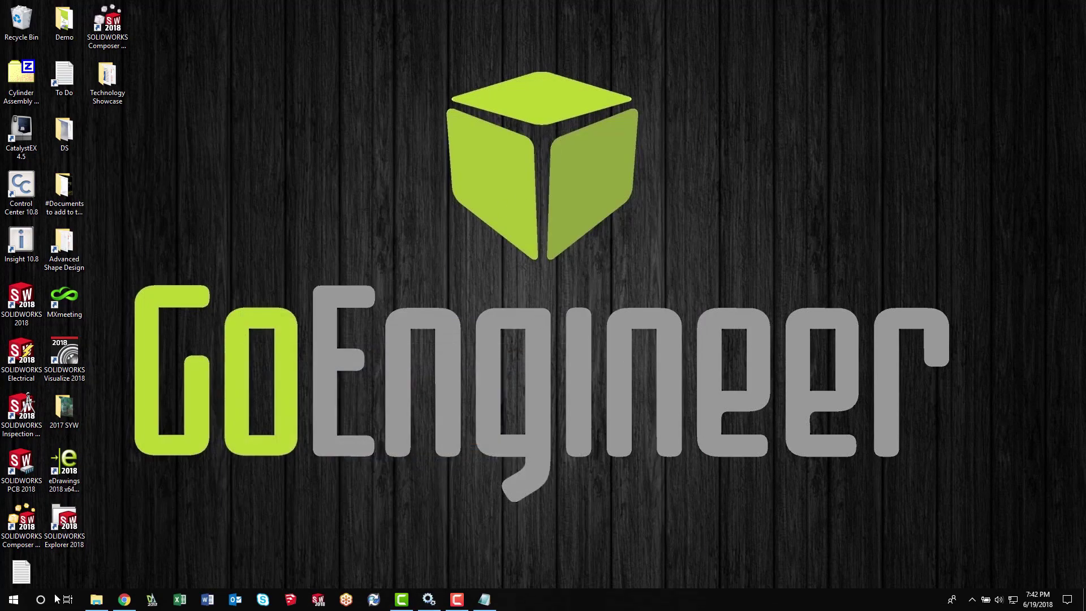
pyautogui.click(18, 607)
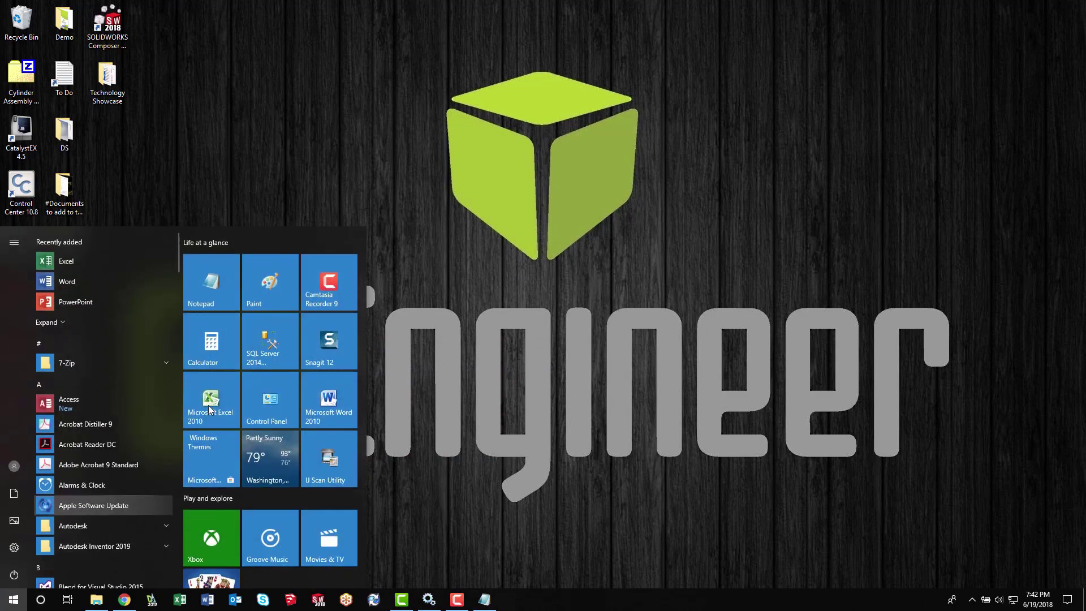
pyautogui.moveTo(177, 256); pyautogui.dragTo(171, 503)
pyautogui.click(110, 475)
pyautogui.click(122, 486)
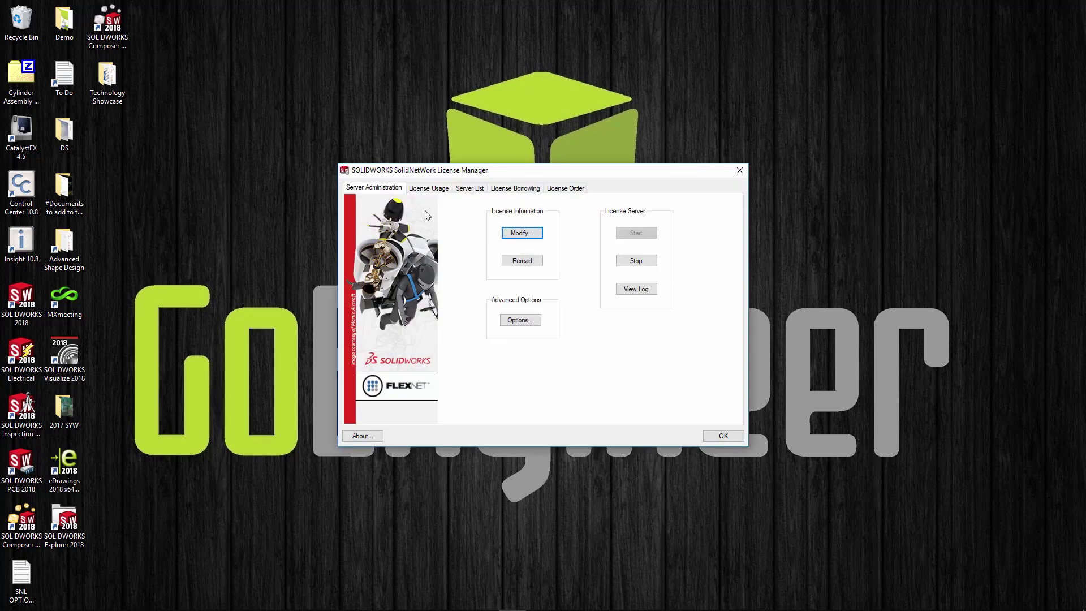
pyautogui.click(528, 235)
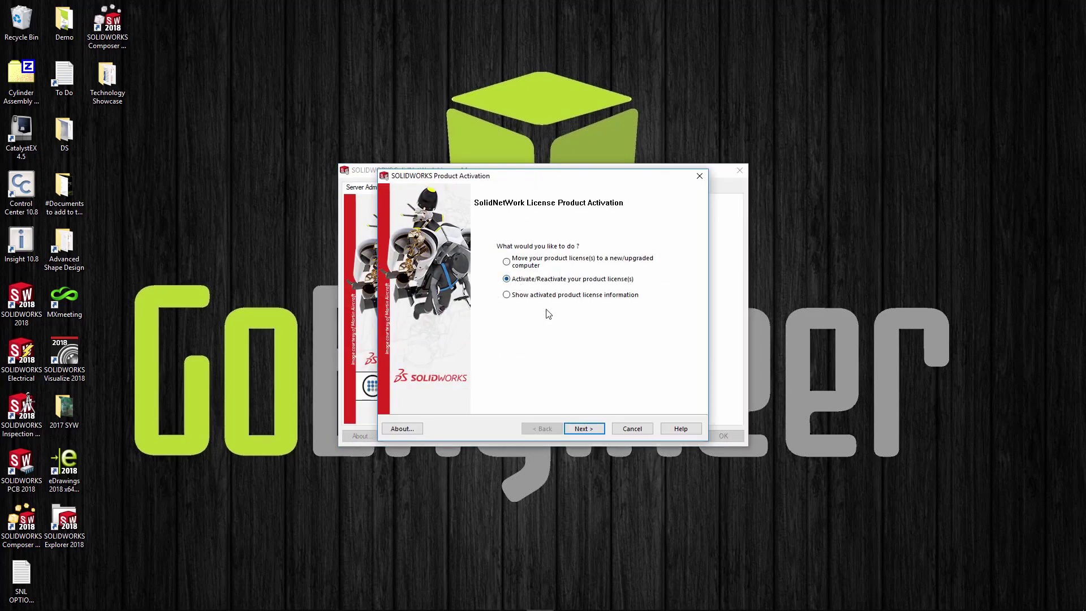
# Reactivate all serial numbers automatically over the Internet through Activate/Reactivate
pyautogui.click(584, 428)
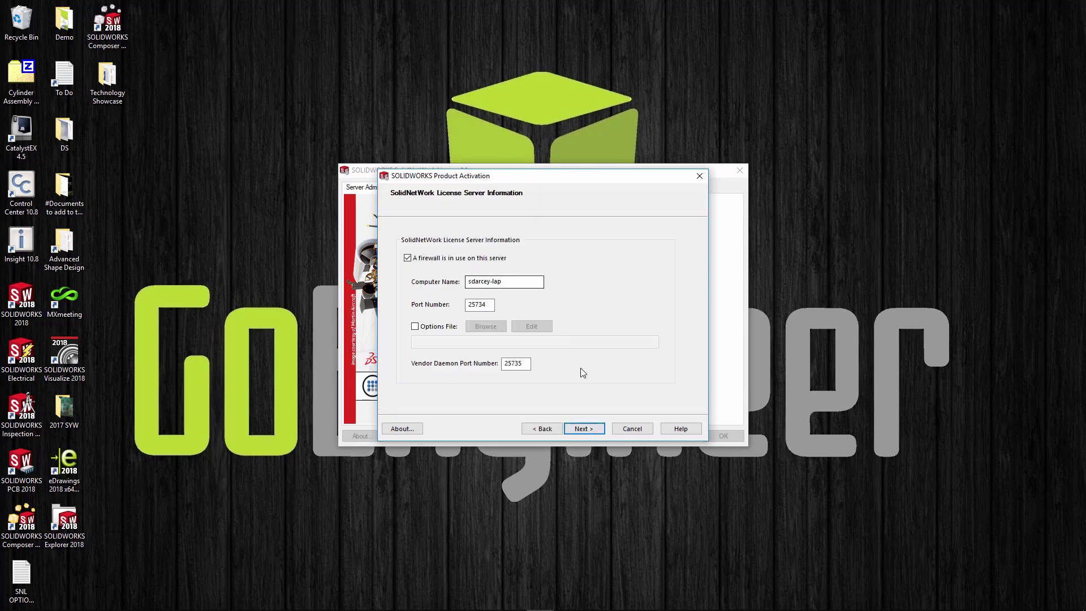
pyautogui.click(585, 428)
pyautogui.click(627, 275)
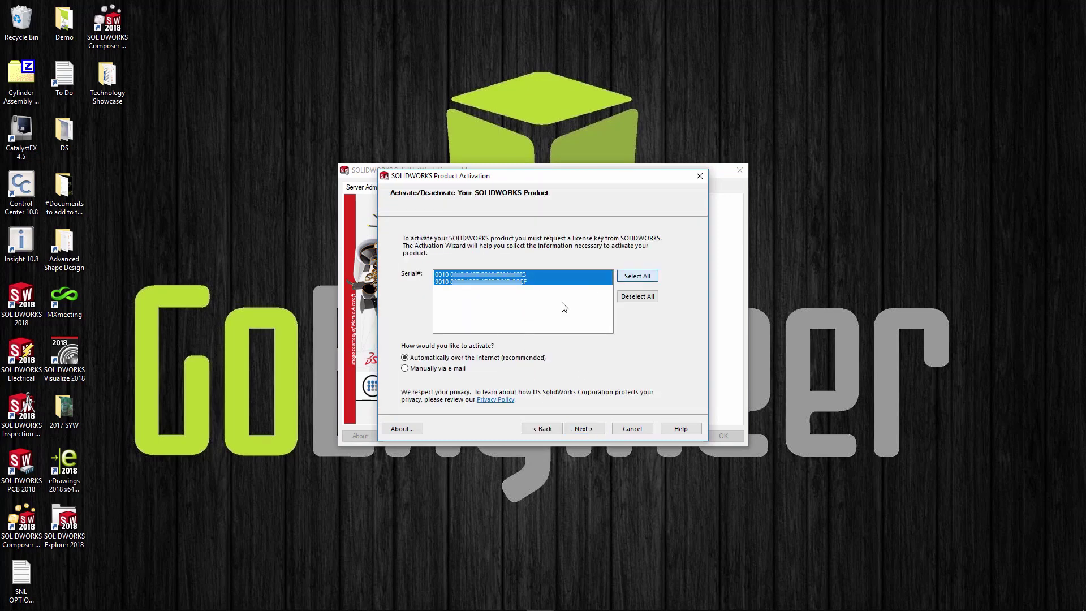
pyautogui.click(583, 423)
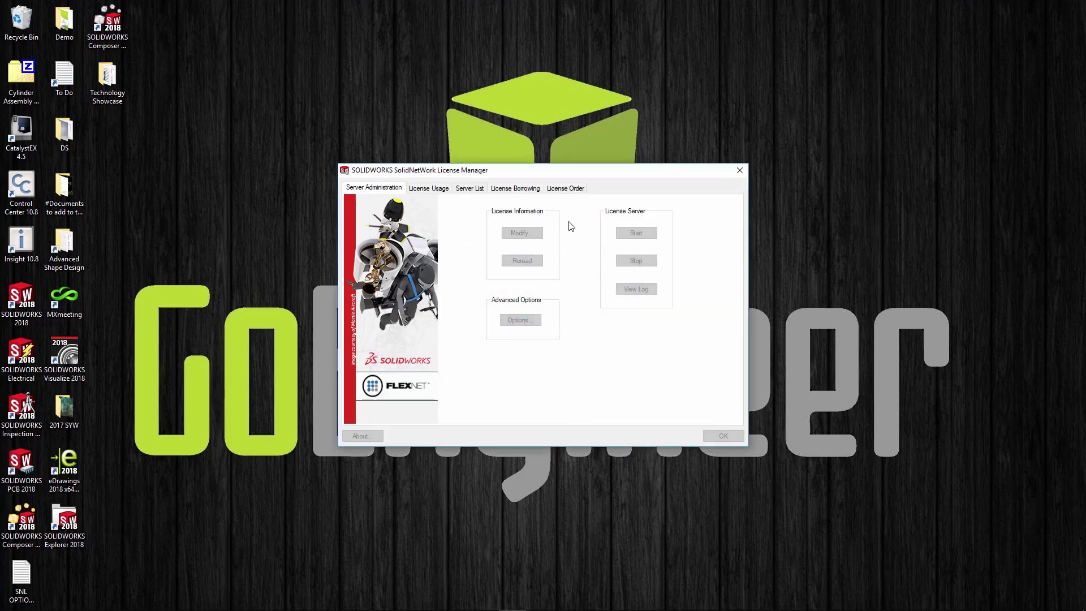
# Finish activation, then verify 5 free licenses in License Usage and version 26.3.0.0063 in About
pyautogui.click(584, 428)
pyautogui.click(426, 188)
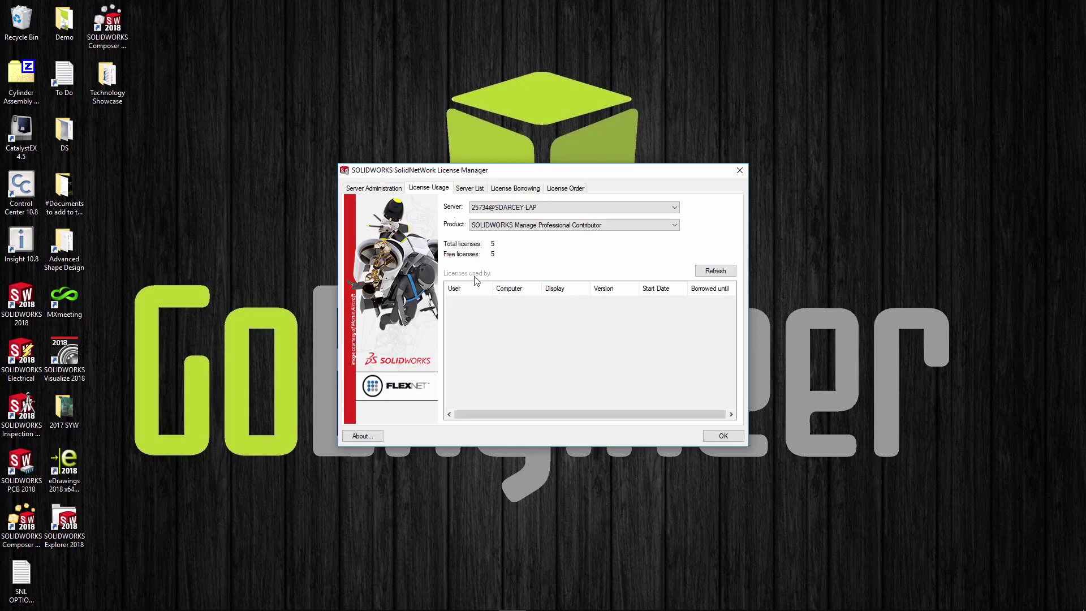
pyautogui.click(362, 436)
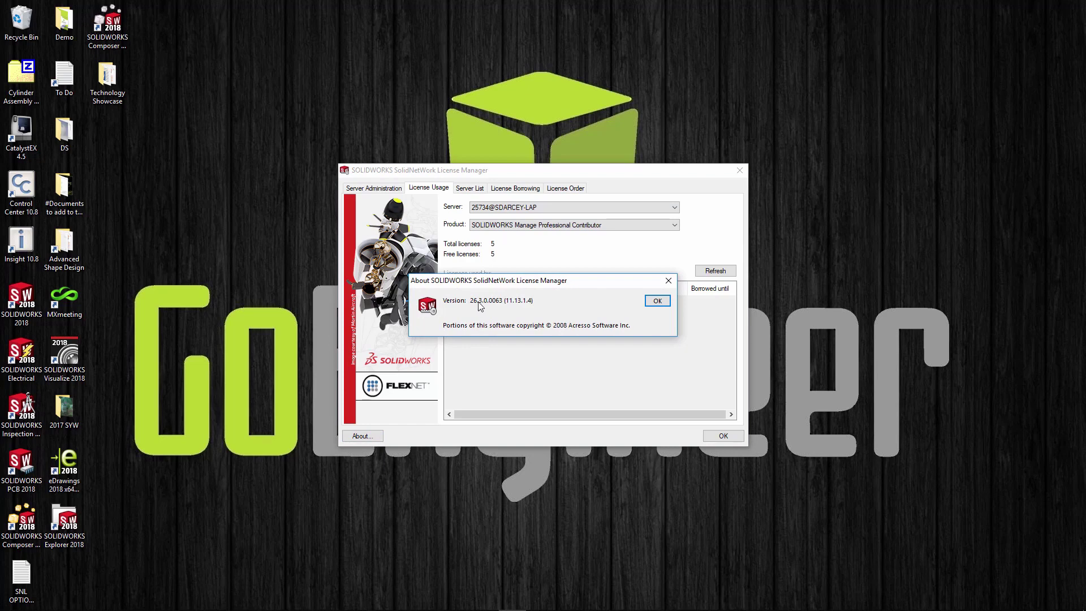
pyautogui.click(657, 301)
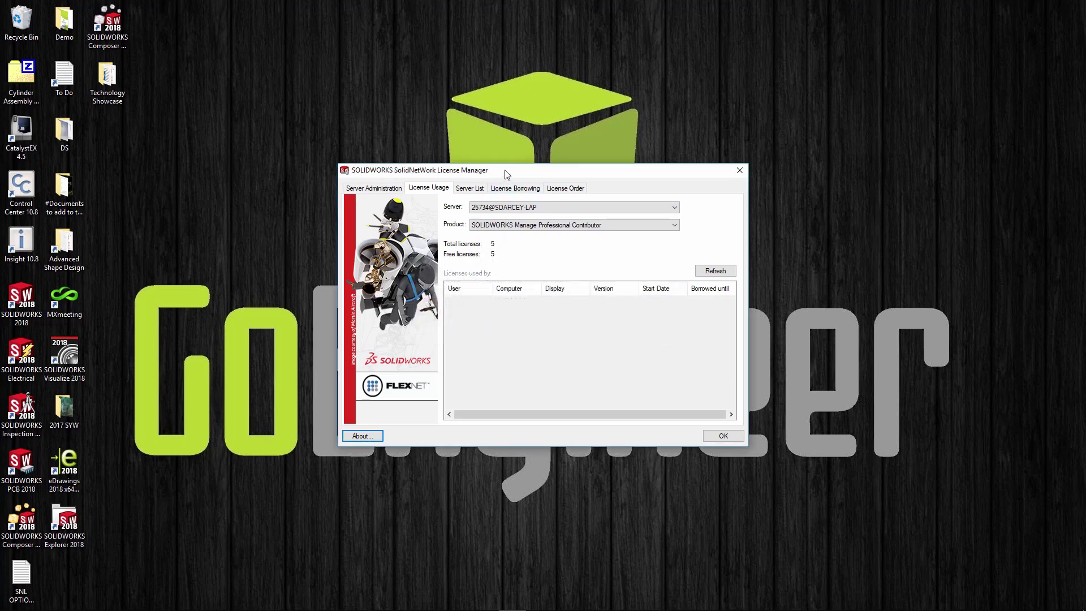
pyautogui.moveTo(507, 175); pyautogui.dragTo(478, 200)
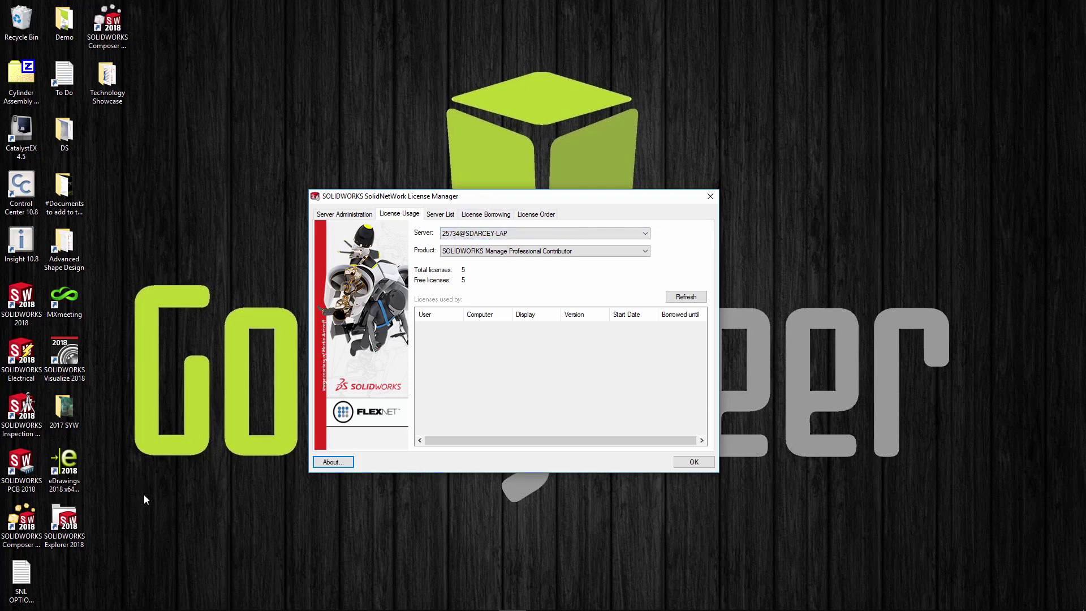
# Open SNL OPTIONS FILE.txt from the desktop in Notepad beside the License Manager window
pyautogui.moveTo(21, 578); pyautogui.dragTo(101, 141)
pyautogui.click(344, 214)
pyautogui.moveTo(458, 196); pyautogui.dragTo(456, 223)
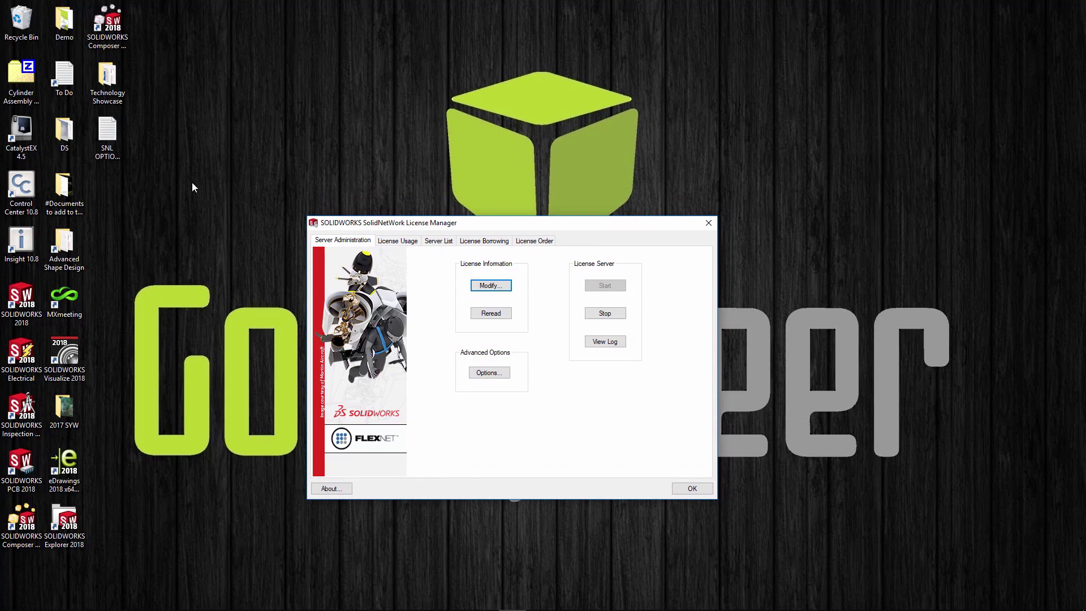
pyautogui.doubleClick(106, 136)
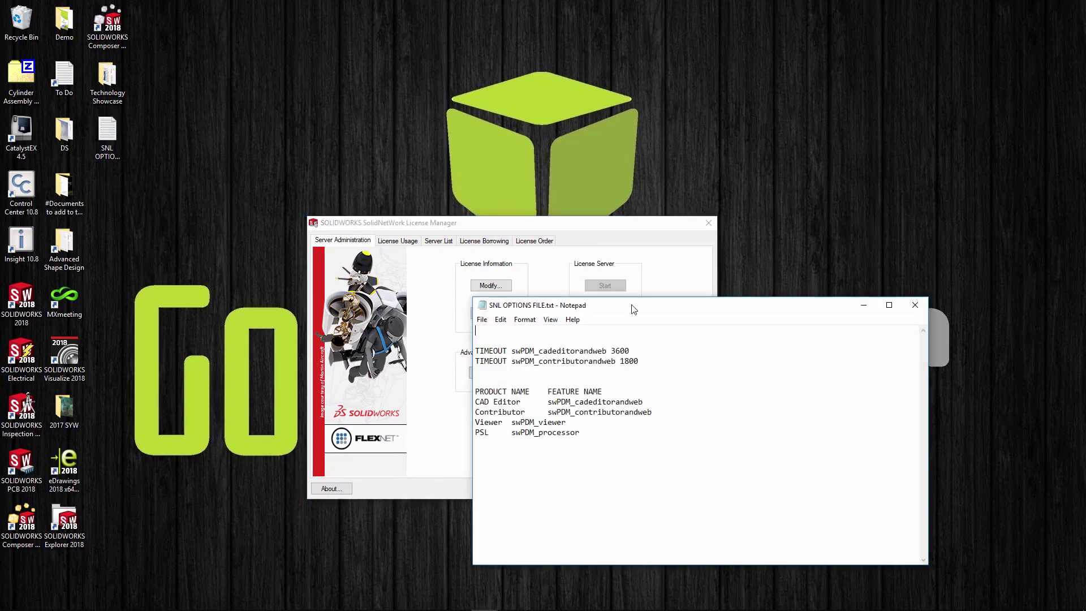
pyautogui.moveTo(634, 309); pyautogui.dragTo(184, 211)
pyautogui.moveTo(515, 229); pyautogui.dragTo(622, 154)
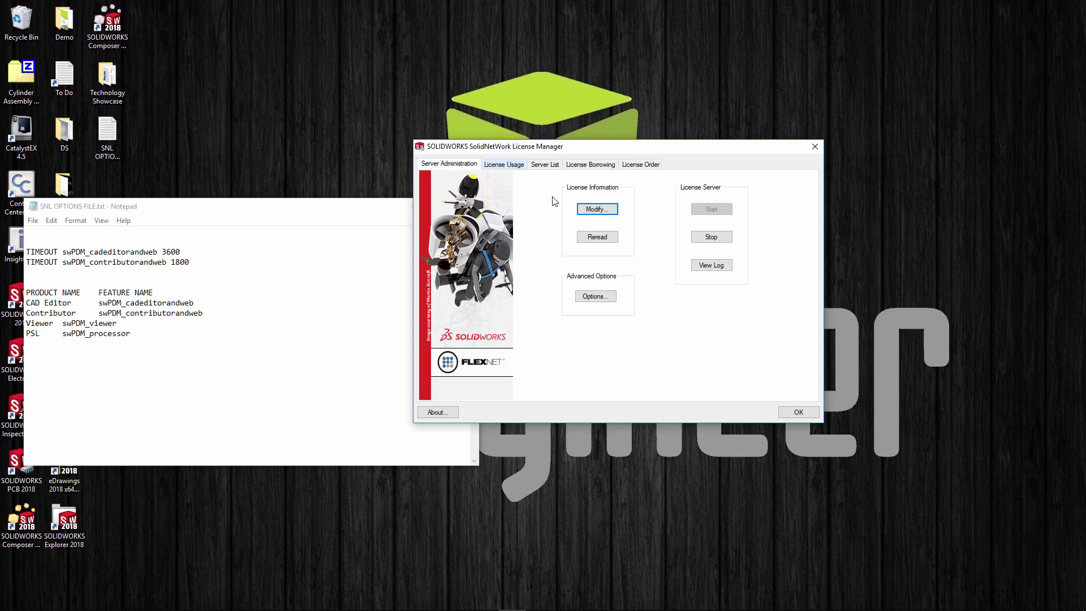
# Through Modify, enable an Options File pointing to sw_d.opt and open it for editing
pyautogui.click(605, 210)
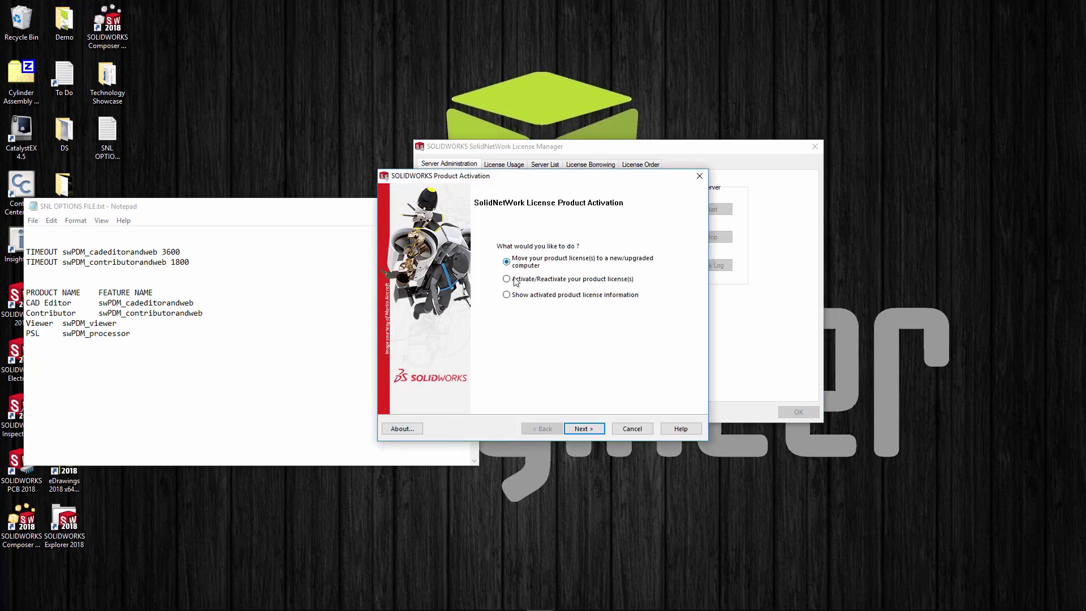
pyautogui.click(585, 428)
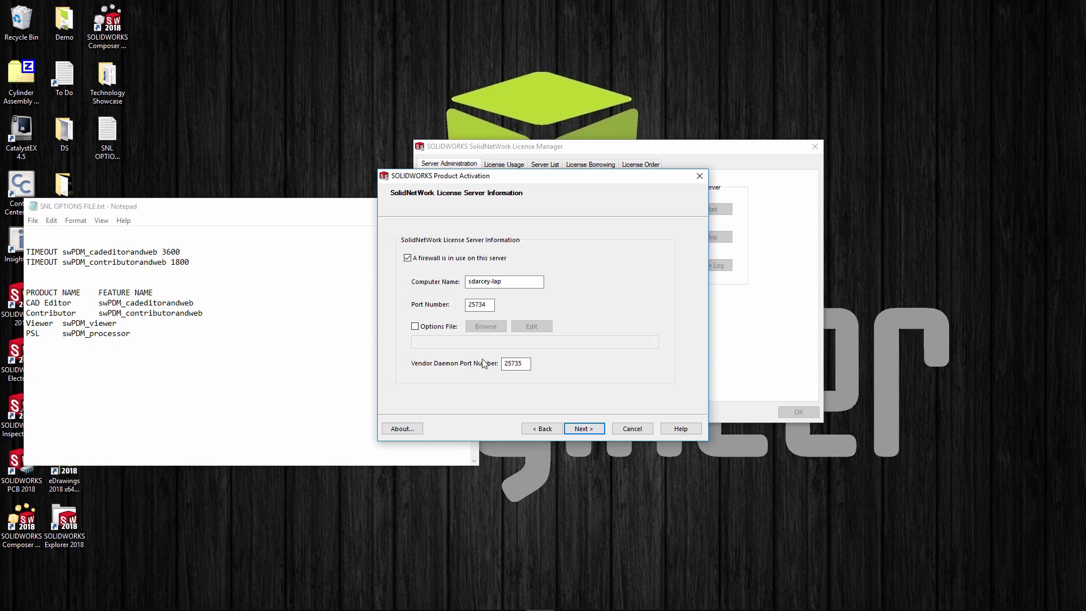
pyautogui.click(415, 326)
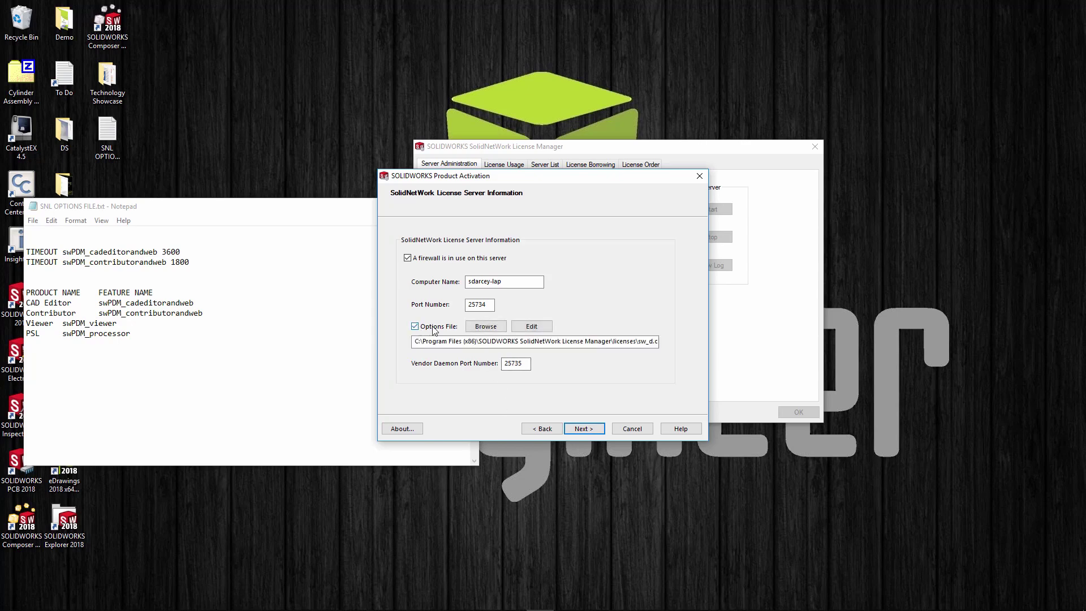
pyautogui.click(537, 326)
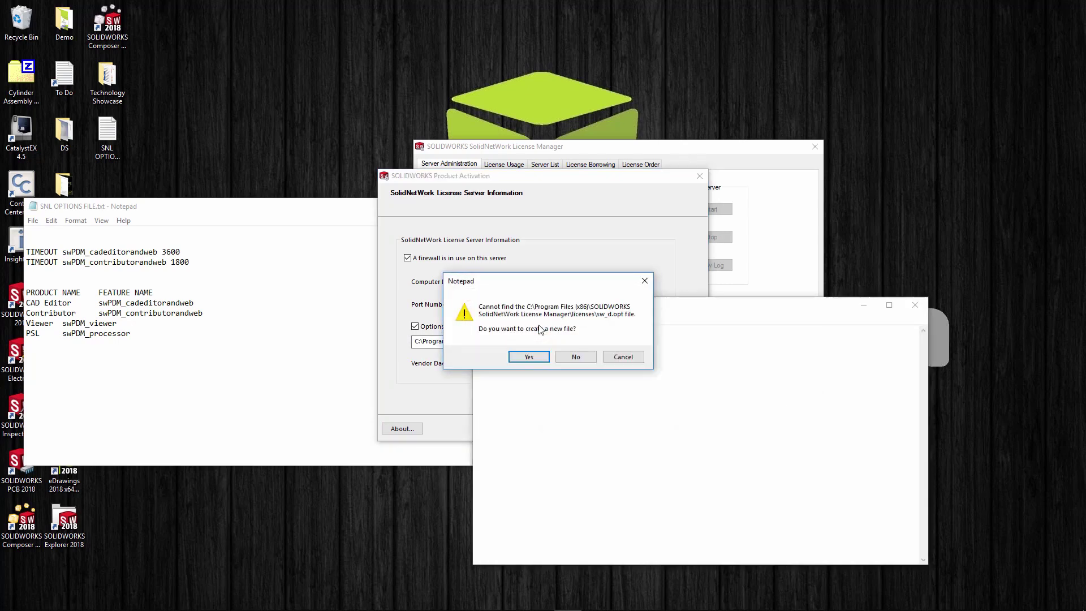
# Create the new sw_d.opt file and review the CAD Editor, Contributor and Viewer feature names
pyautogui.click(529, 356)
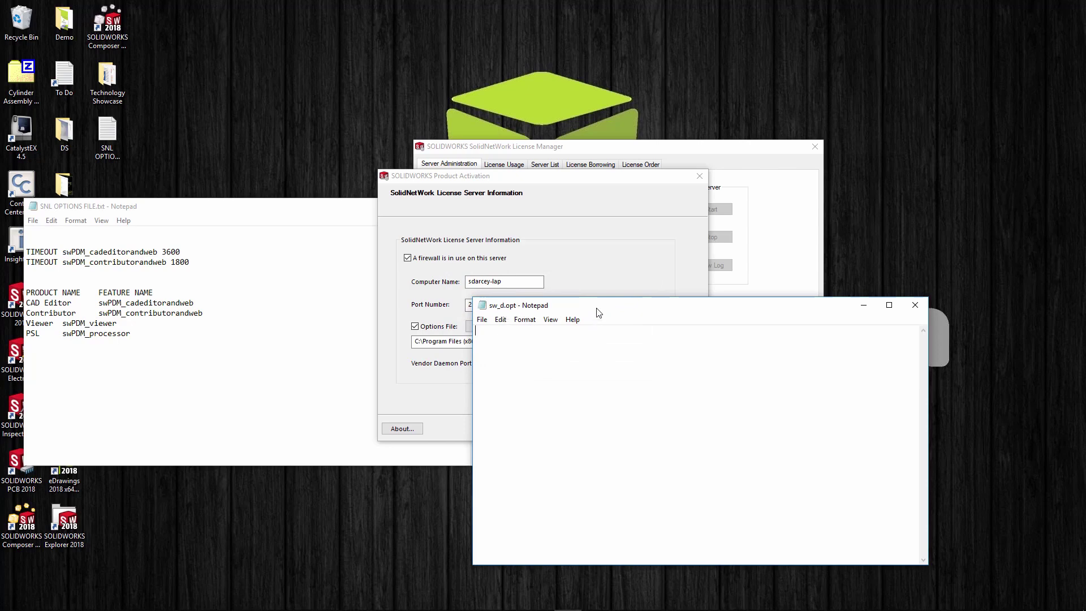
pyautogui.moveTo(598, 312); pyautogui.dragTo(649, 116)
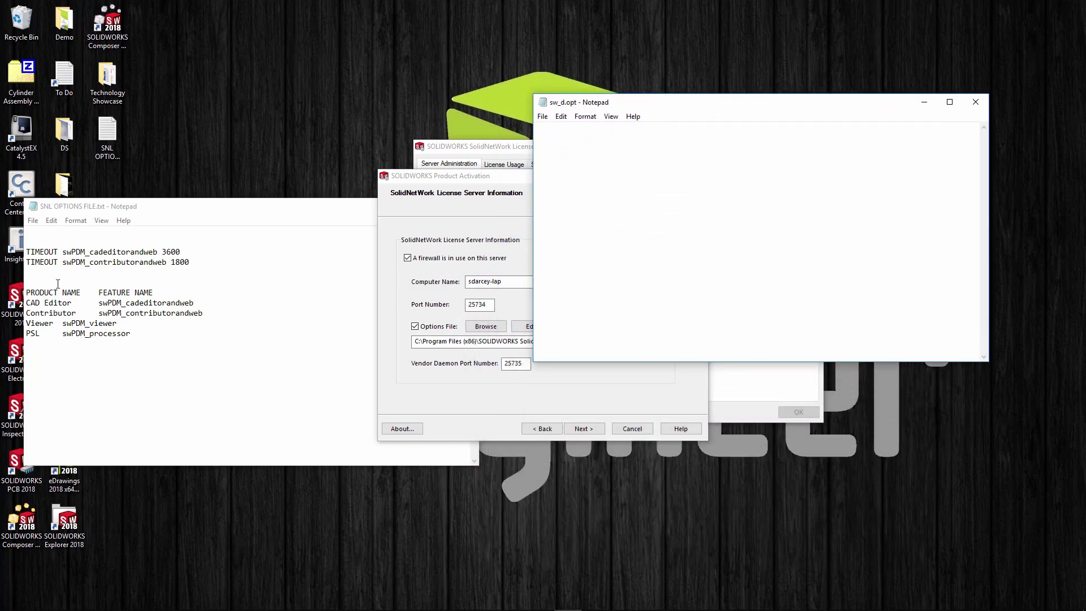
pyautogui.moveTo(28, 302); pyautogui.dragTo(195, 303)
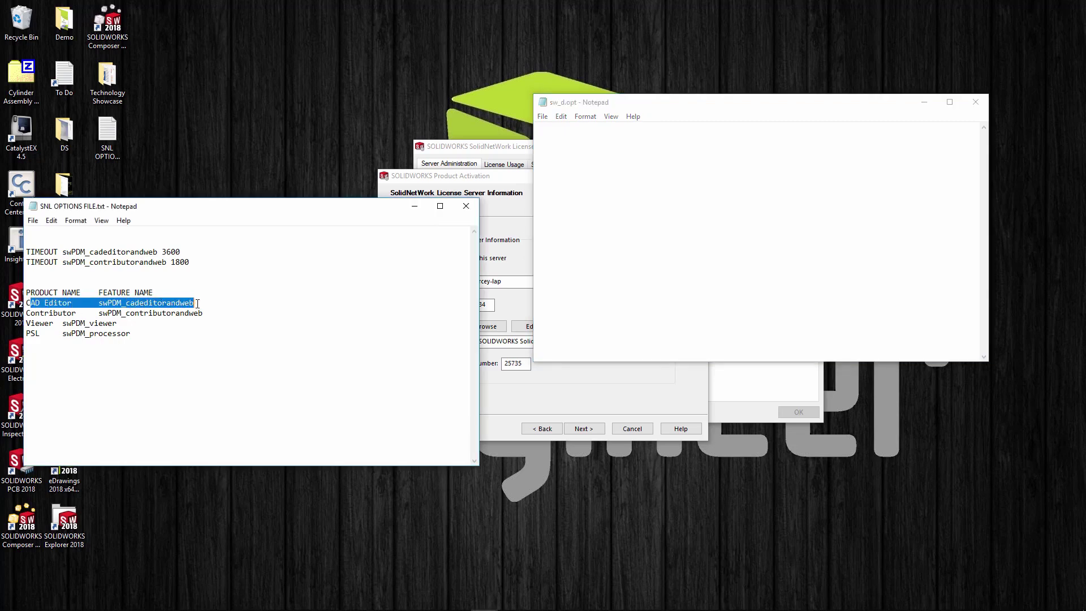
pyautogui.moveTo(27, 313); pyautogui.dragTo(207, 313)
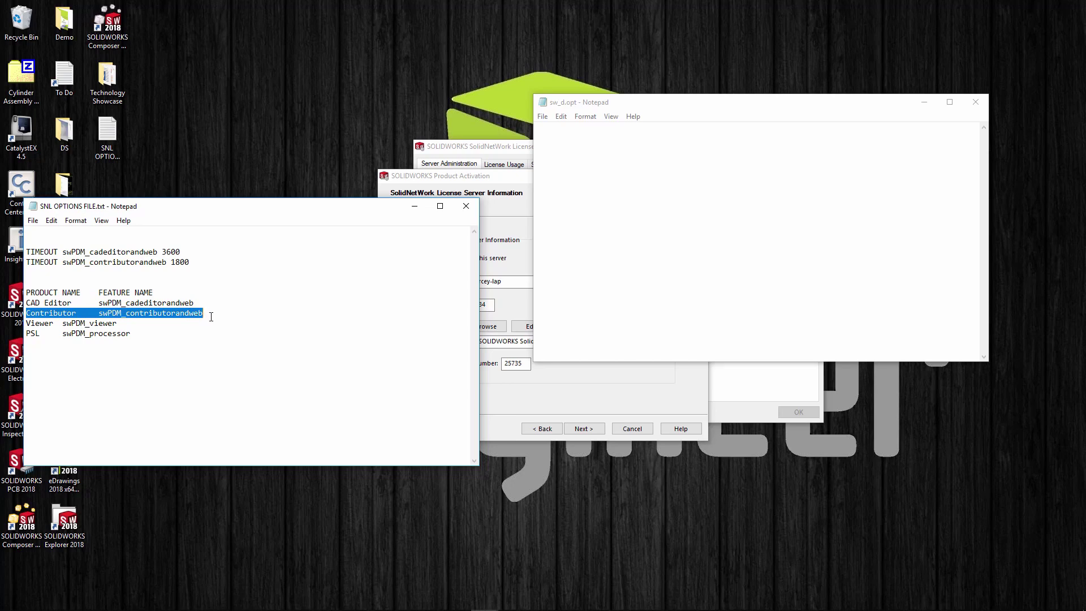
pyautogui.moveTo(26, 323); pyautogui.dragTo(117, 324)
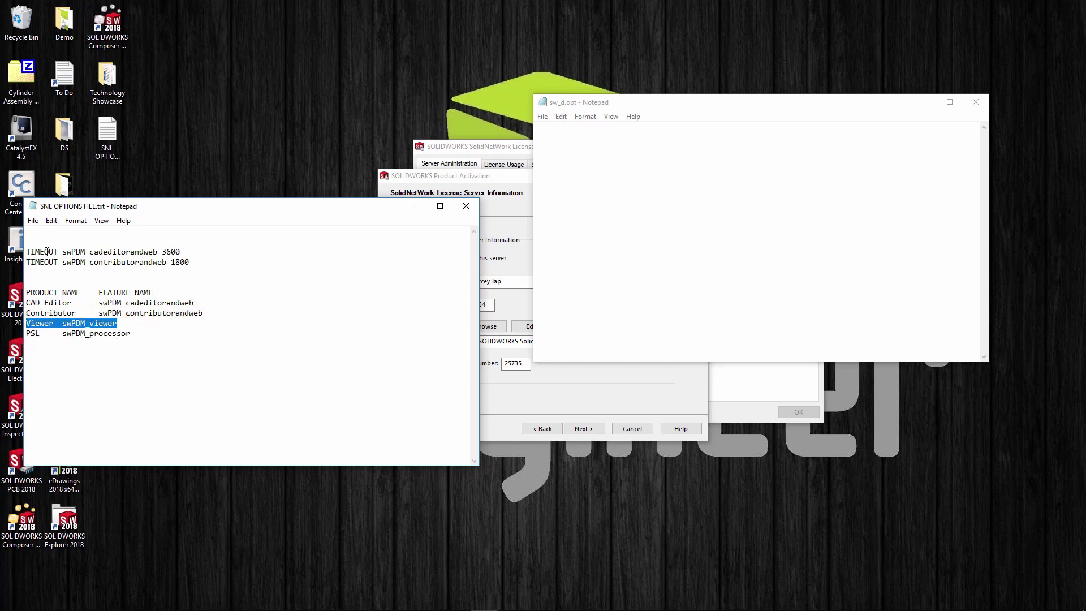
# Copy the two TIMEOUT lines (3600 and 1800) from the notes into sw_d.opt
pyautogui.moveTo(26, 251); pyautogui.dragTo(190, 260)
pyautogui.rightClick(159, 254)
pyautogui.click(186, 289)
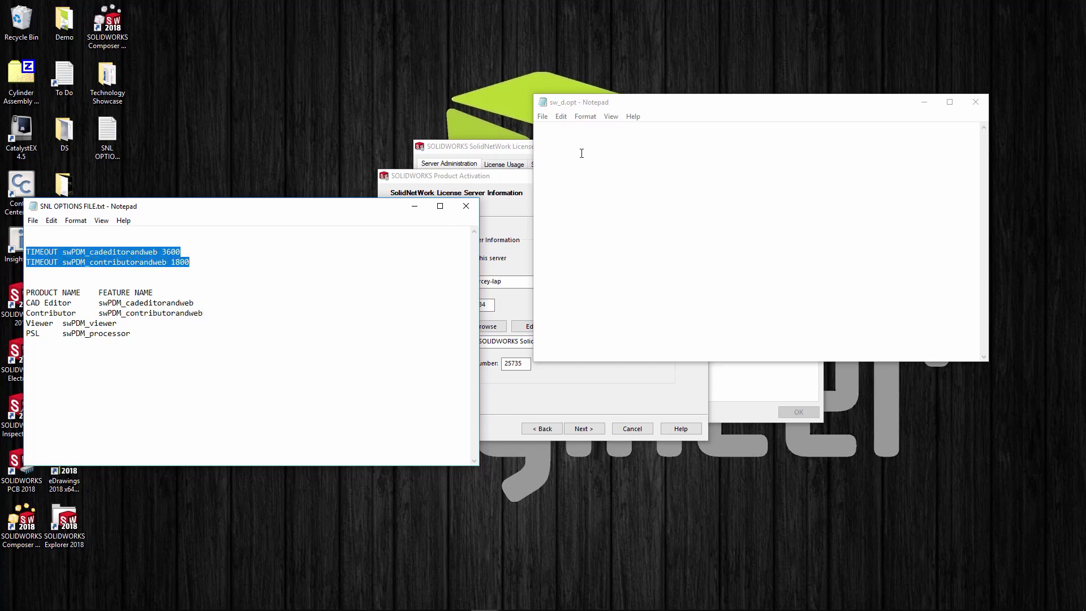
pyautogui.click(565, 146)
pyautogui.hotkey('ctrl', 'v')
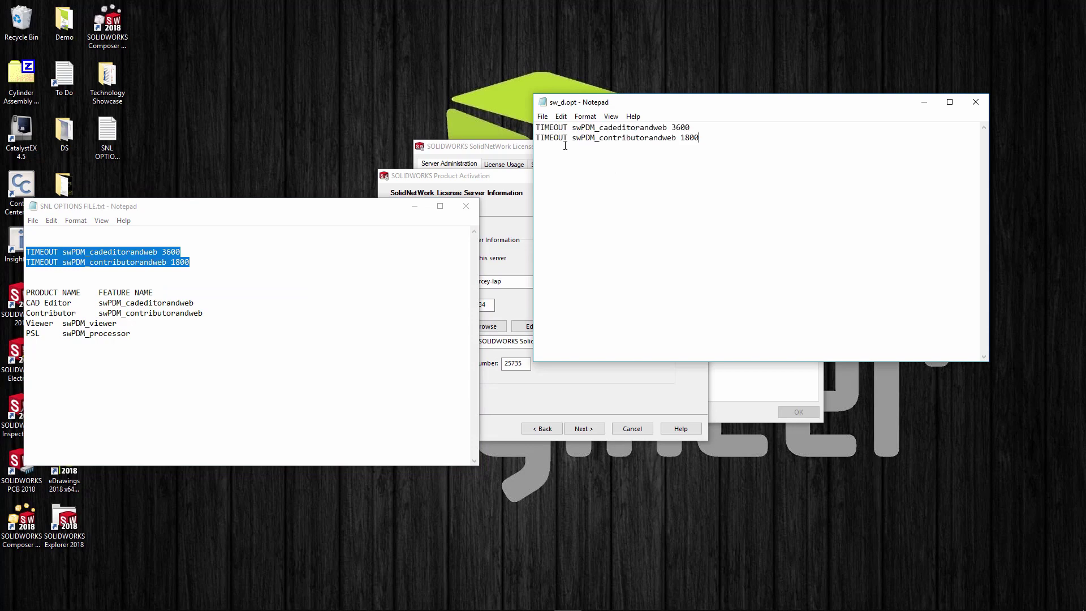
pyautogui.click(542, 116)
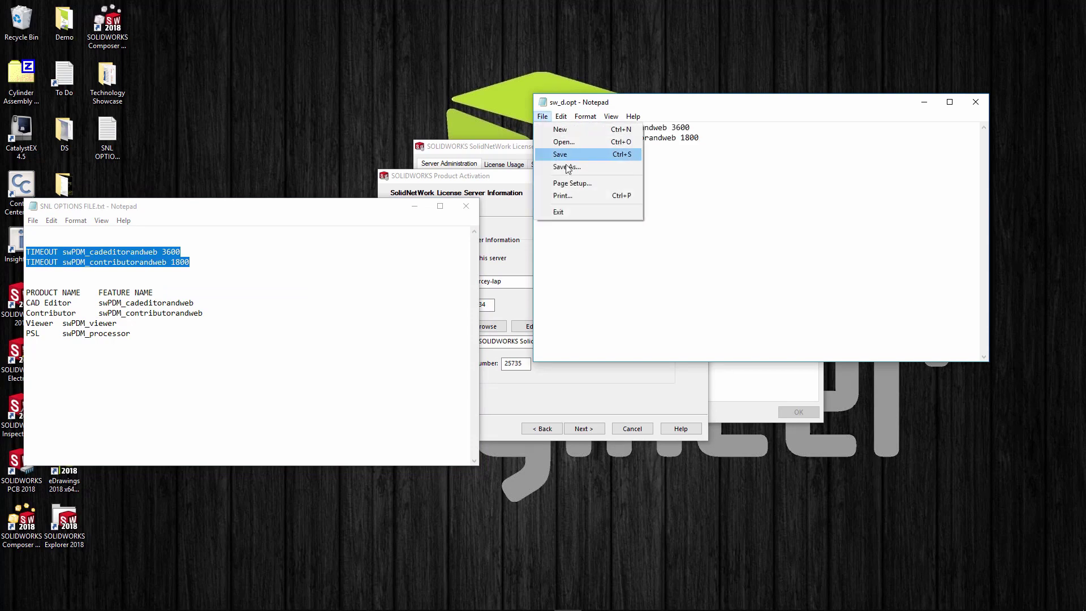
# Save sw_d.opt and review its existing 3600 and 1800 timeout values
pyautogui.click(565, 155)
pyautogui.moveTo(694, 103); pyautogui.dragTo(688, 128)
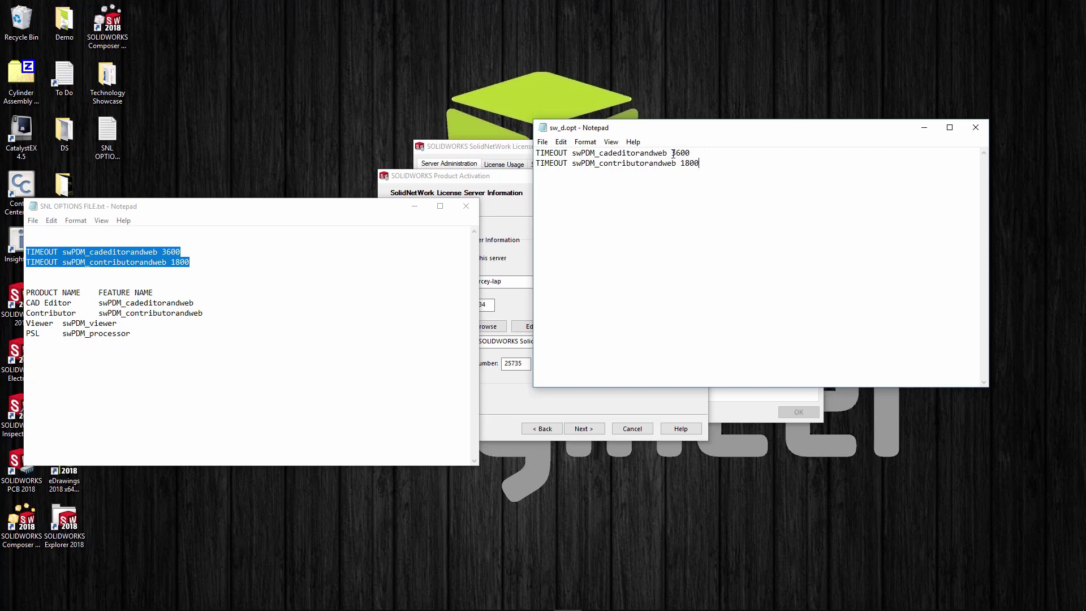
pyautogui.moveTo(692, 154); pyautogui.dragTo(673, 156)
pyautogui.click(691, 154)
pyautogui.click(701, 163)
pyautogui.moveTo(701, 163); pyautogui.dragTo(627, 175)
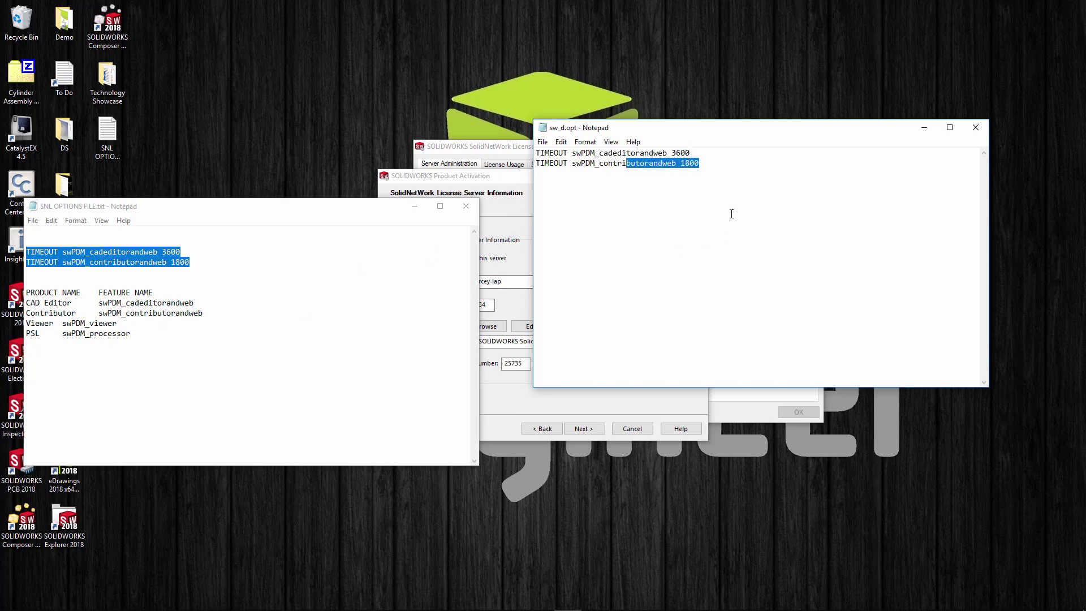
pyautogui.moveTo(702, 163); pyautogui.dragTo(679, 167)
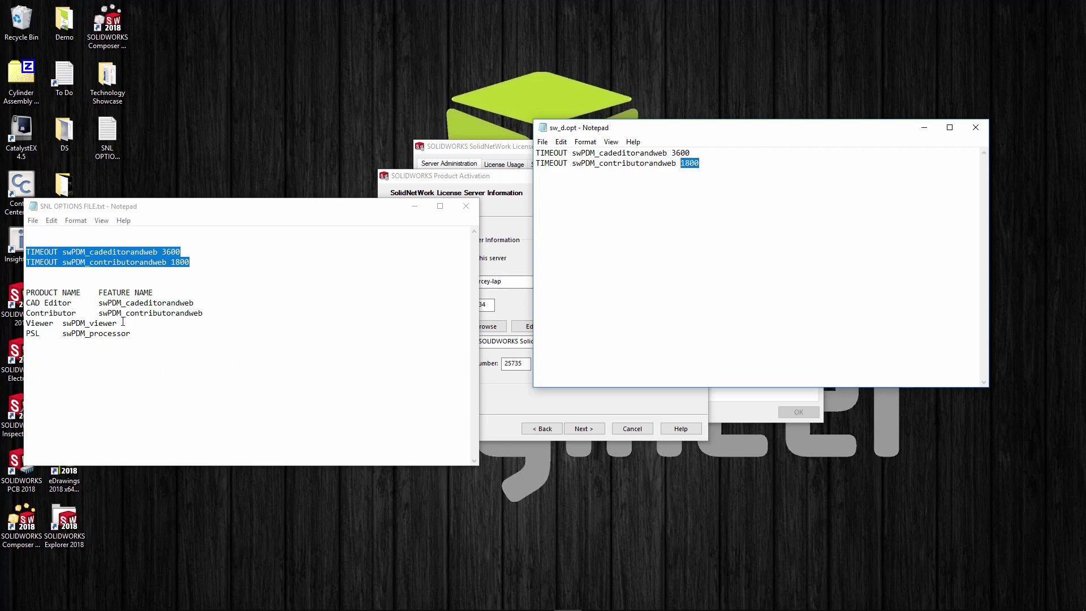
# Add a third line 'TIMEOUT swPDM_viewer 1800' to sw_d.opt and save it
pyautogui.moveTo(118, 324); pyautogui.dragTo(64, 326)
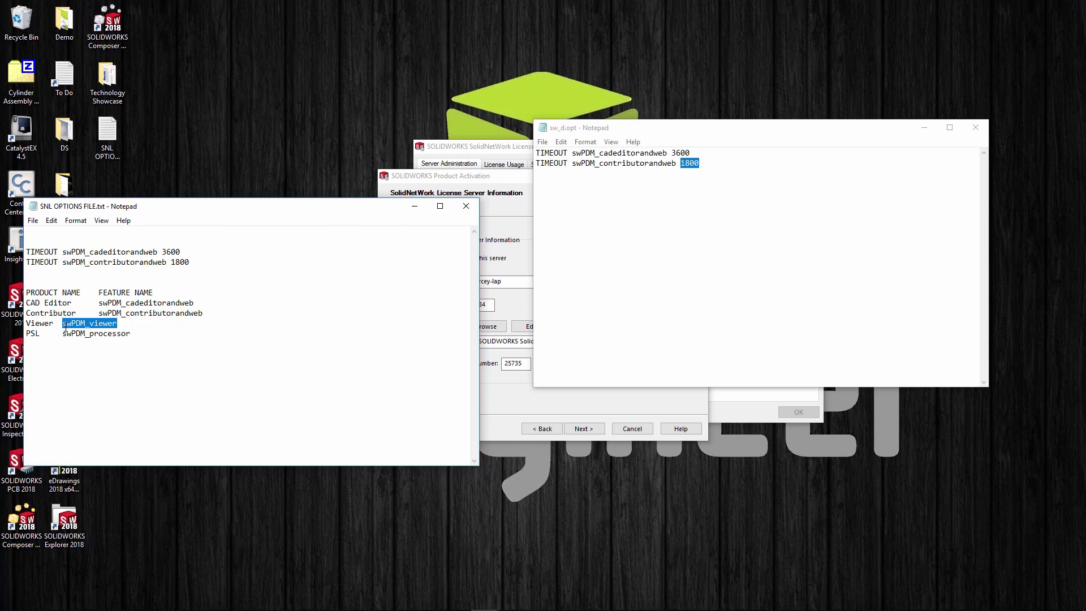
pyautogui.click(564, 170)
pyautogui.click(701, 164)
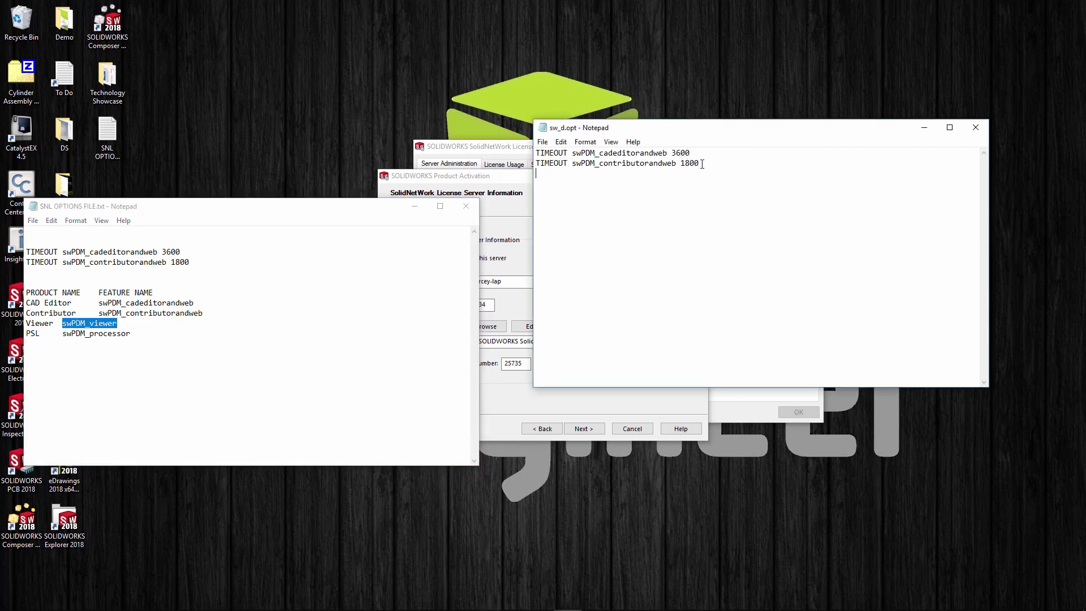
pyautogui.write('TIMEOUT')
pyautogui.hotkey('ctrl', 'v')
pyautogui.write('1800')
pyautogui.click(542, 141)
pyautogui.click(586, 180)
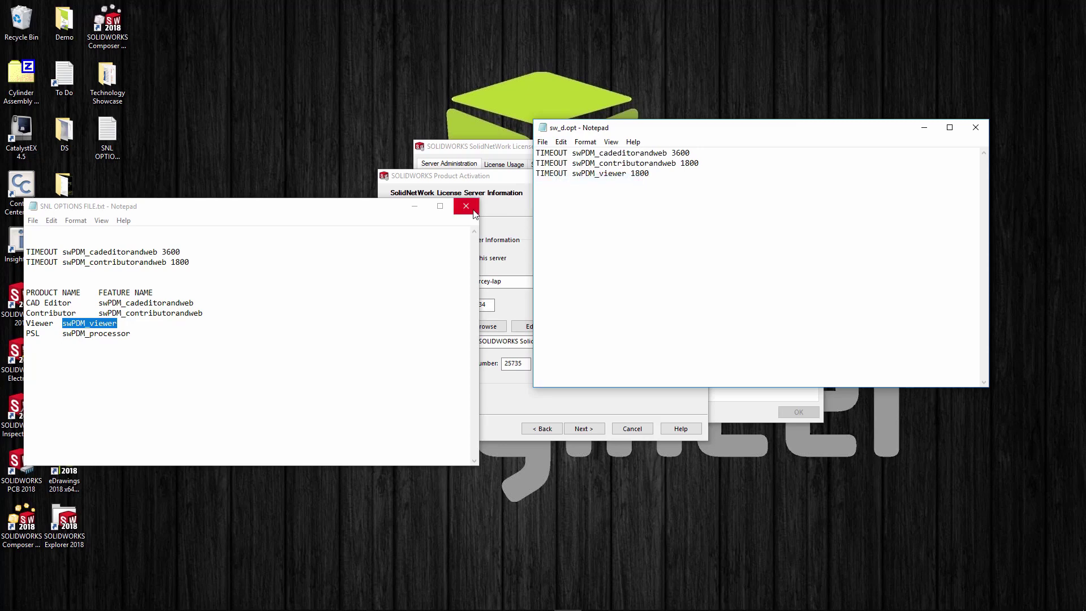
# Close sw_d.opt, reactivate the licenses online, and confirm 5 of 5 Manage Professional Contributor licenses are free
pyautogui.click(414, 205)
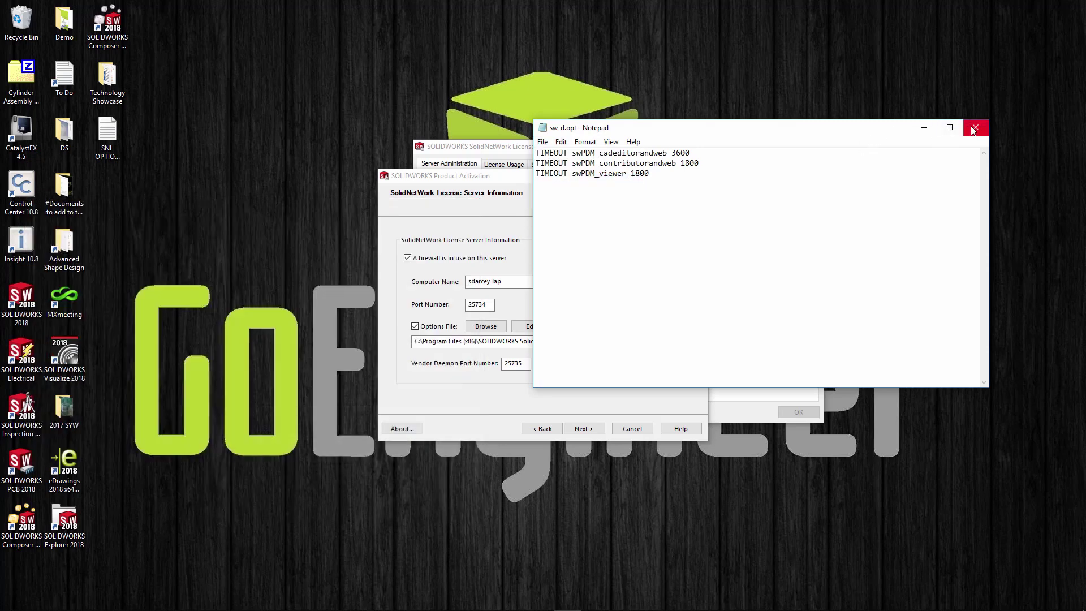
pyautogui.click(975, 128)
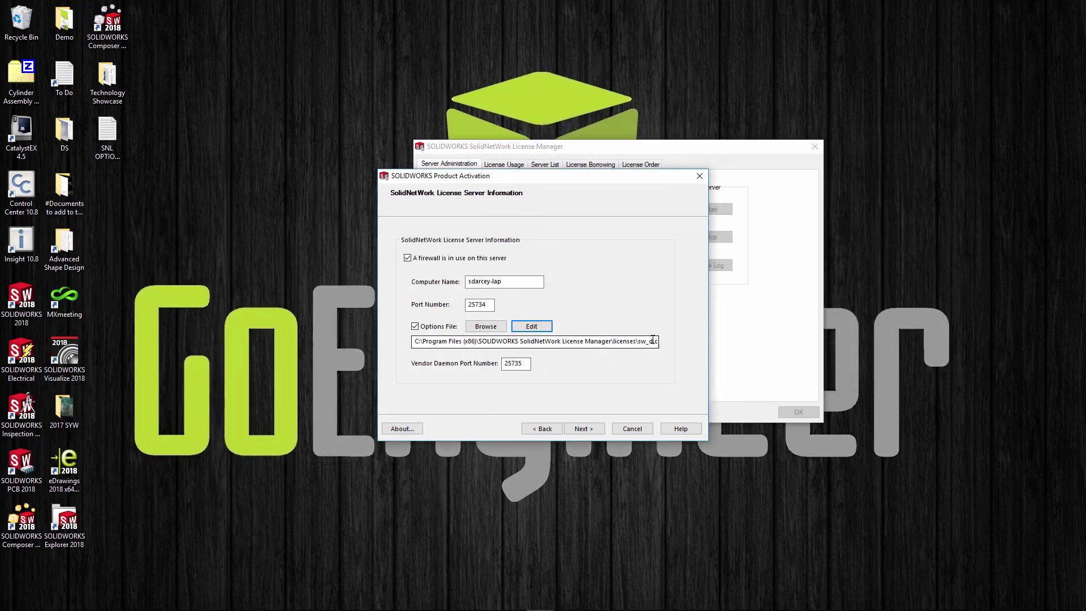
pyautogui.click(582, 429)
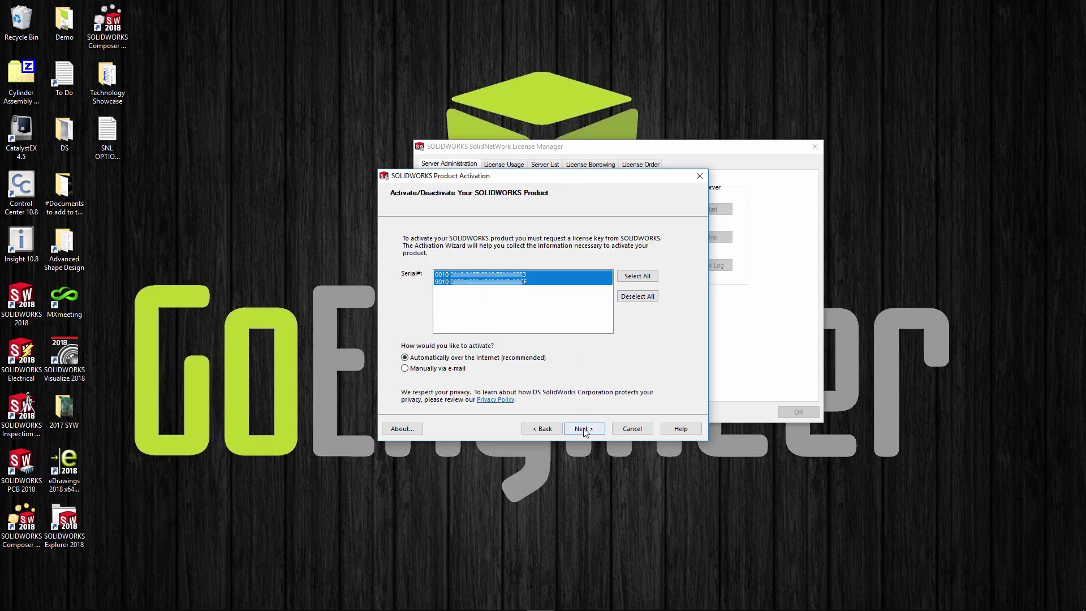
pyautogui.click(582, 428)
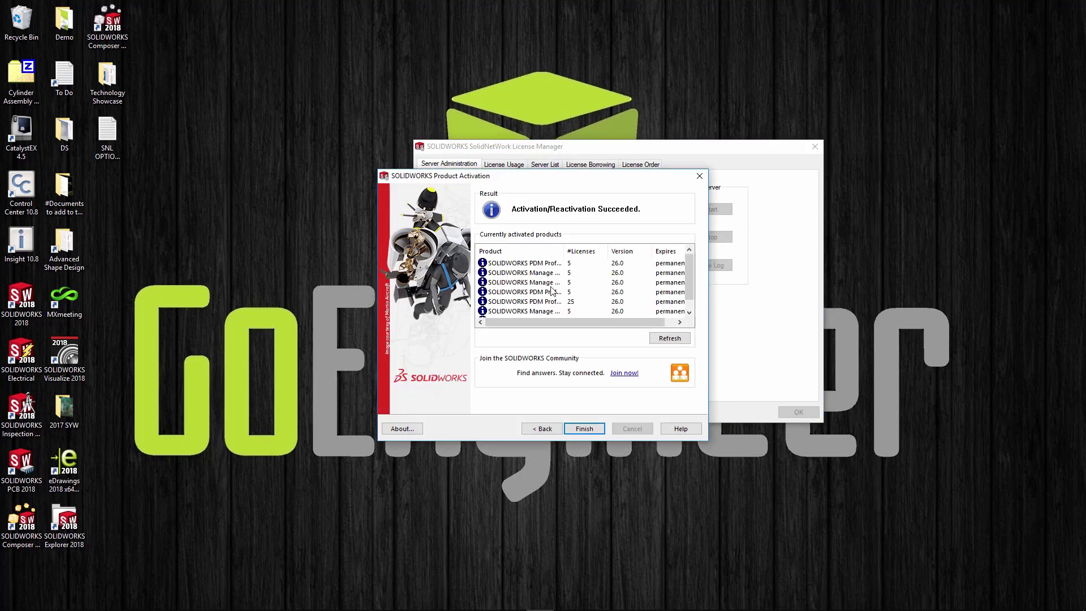
pyautogui.click(598, 425)
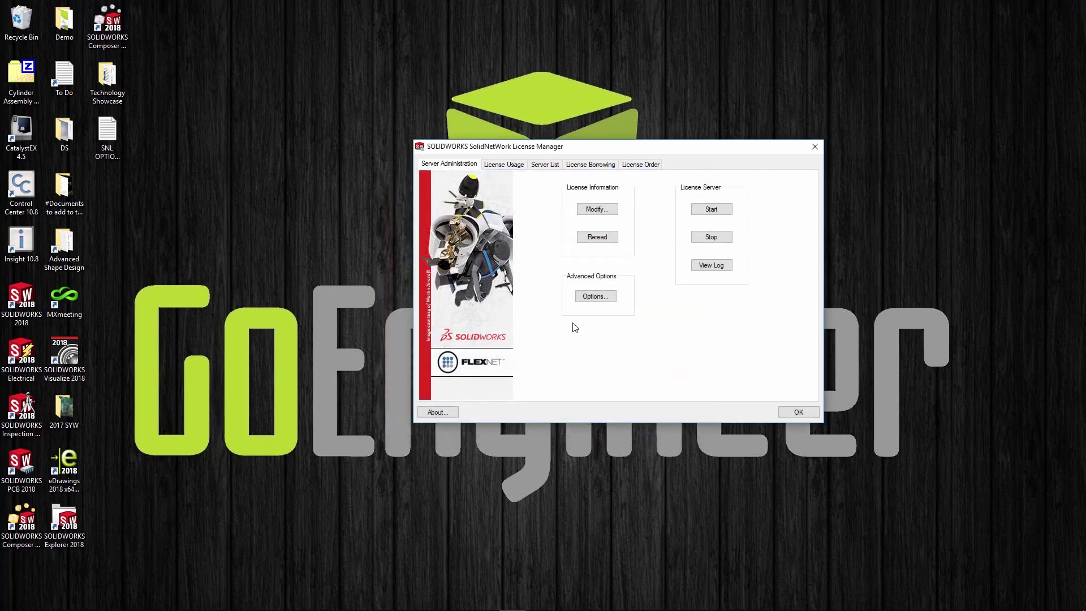
pyautogui.click(506, 165)
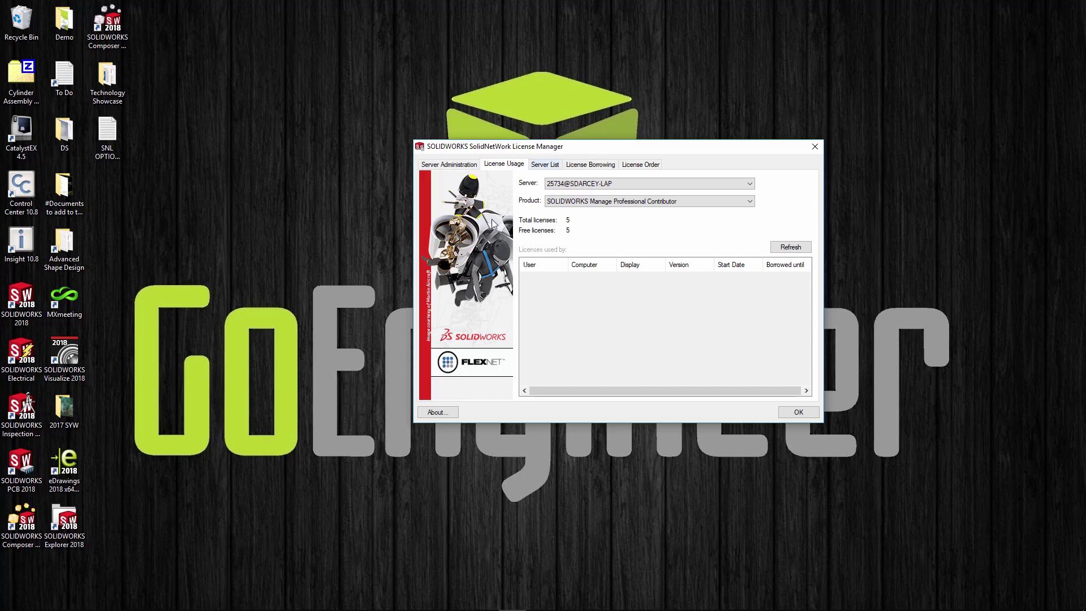
pyautogui.click(125, 600)
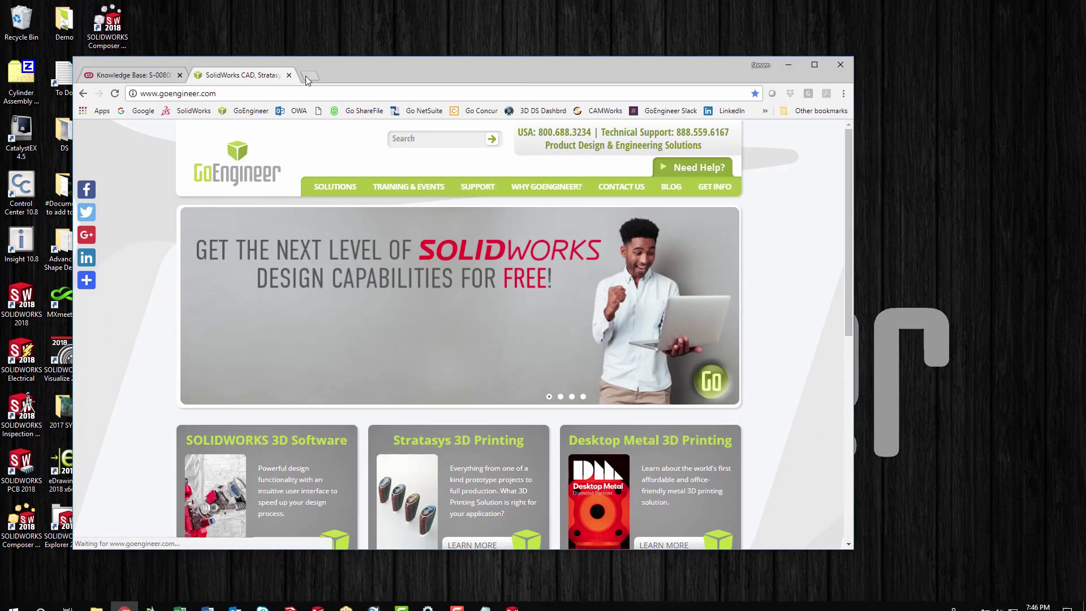
pyautogui.click(394, 140)
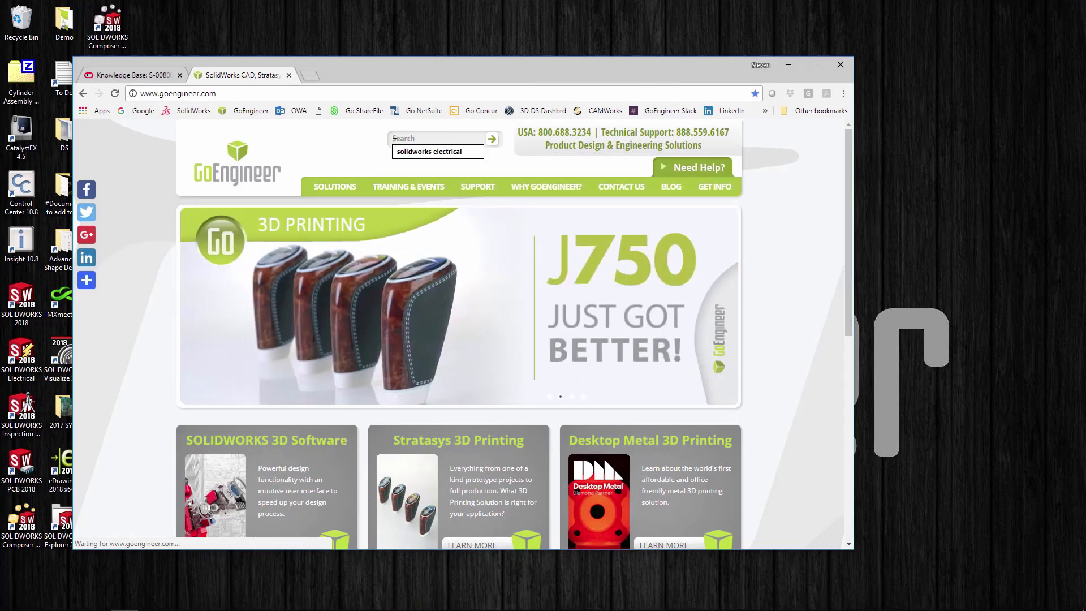